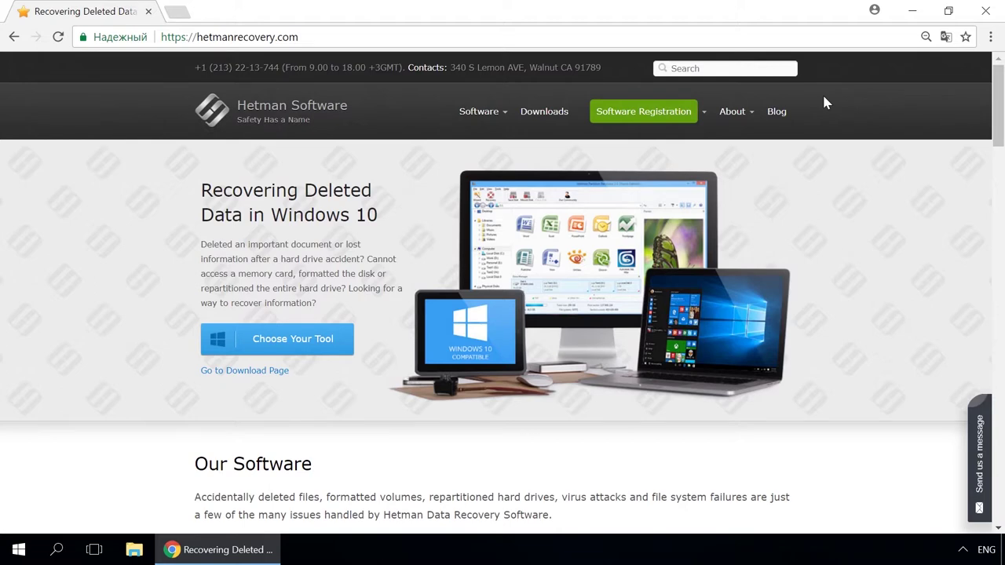
- Open the hard drive or external disk recovery software page of the Hetman site
mouse_move(484, 122)
left_click(487, 156)
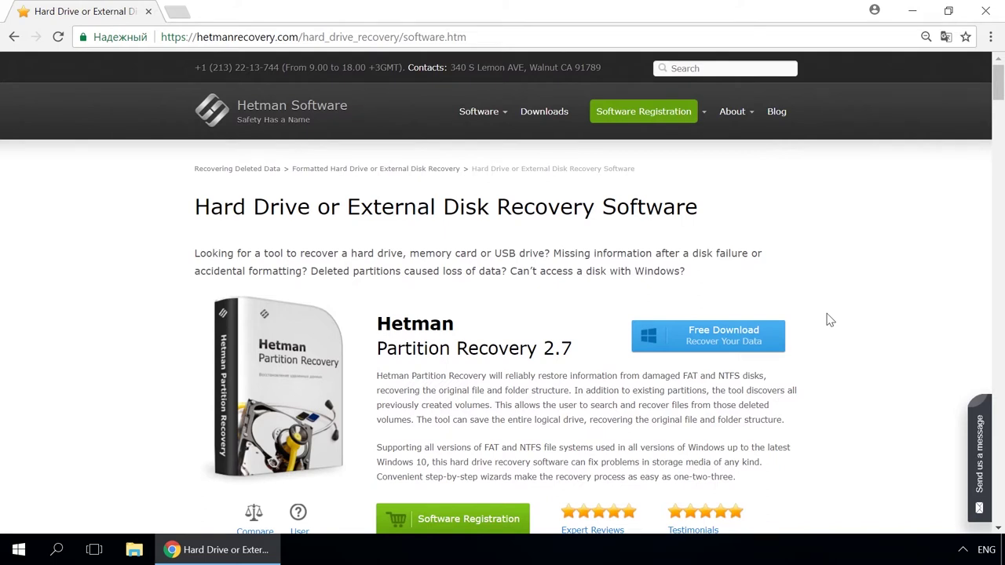
- Open the blog article on creating a storage space or mirrored volume in Windows 7, 8 or 10 and look through it
left_click(773, 115)
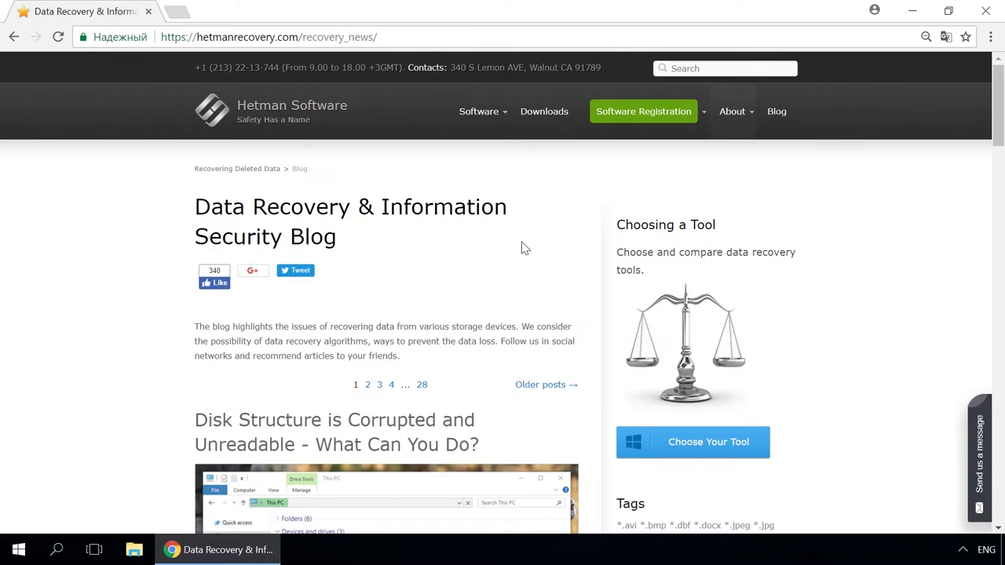
scroll(525, 248, "down", 12)
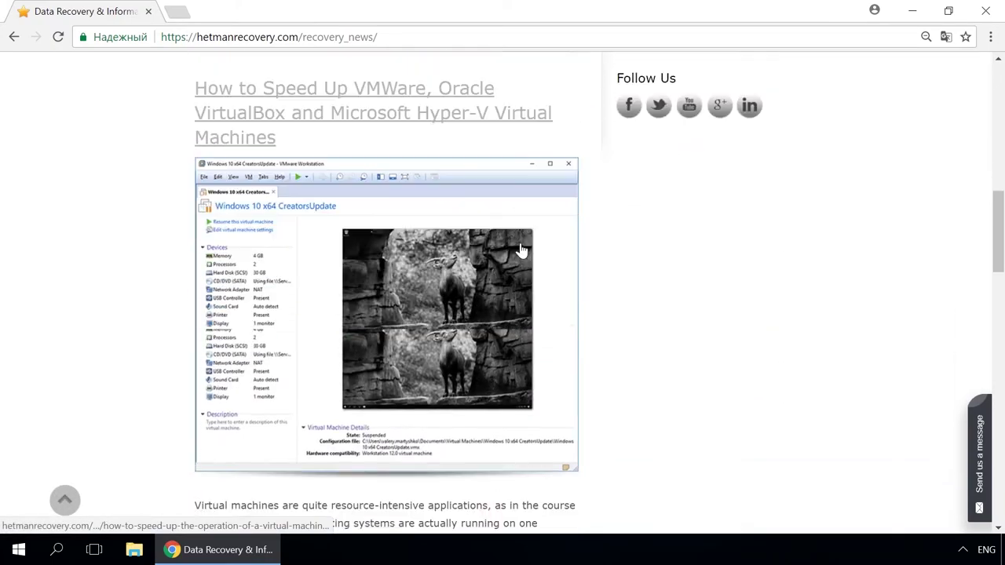
scroll(521, 255, "down", 5)
left_click(496, 231)
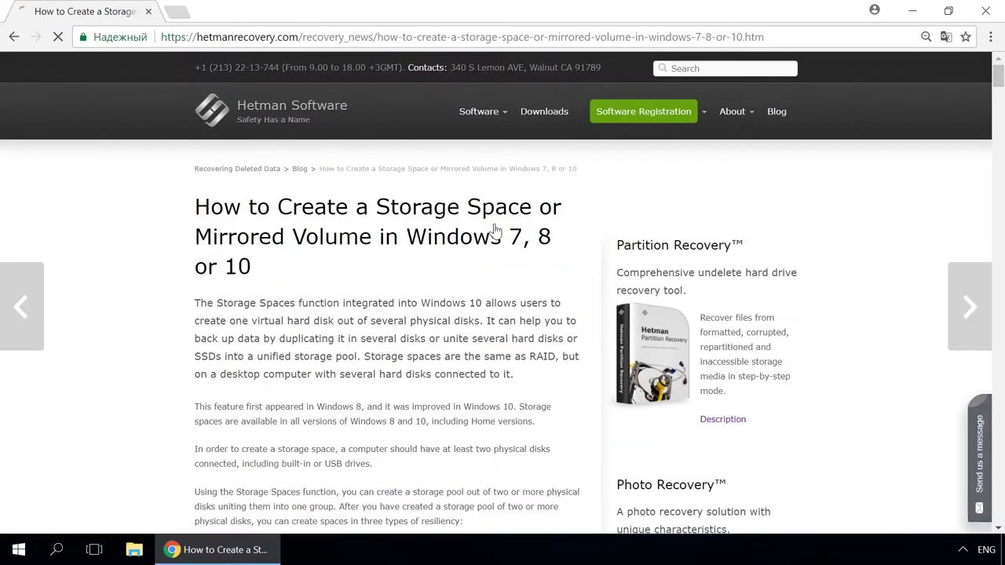
scroll(495, 231, "down", 12)
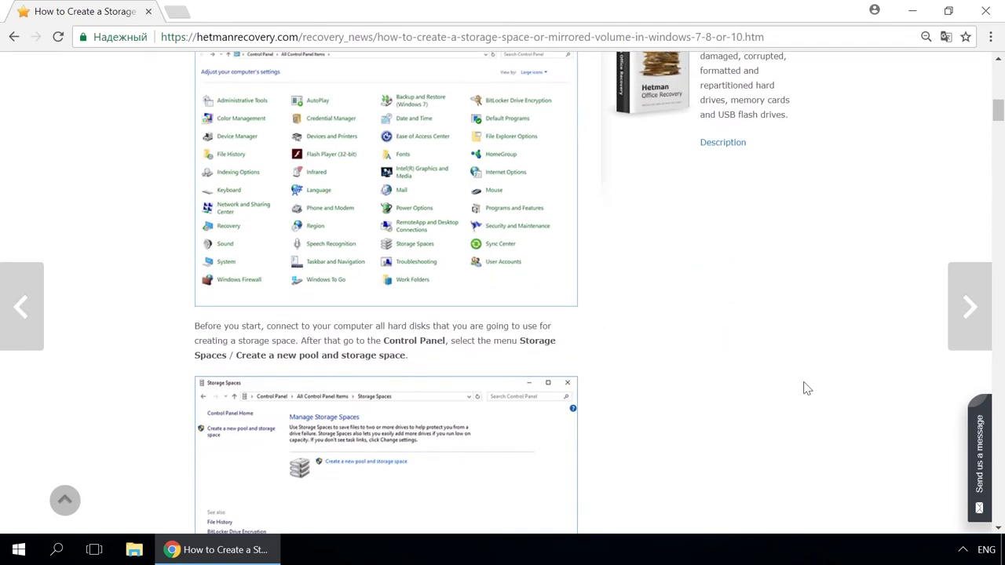
left_click(980, 439)
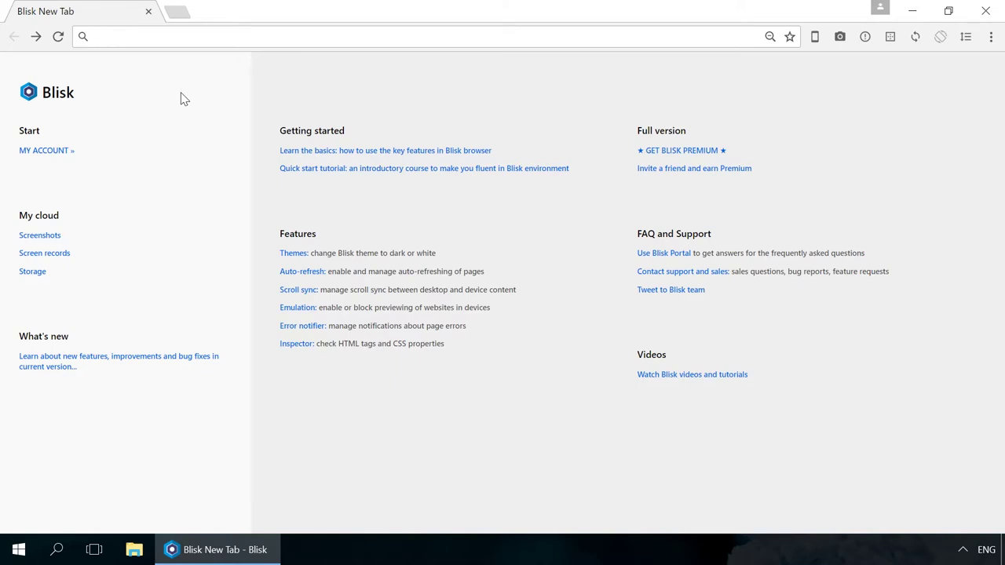
- In Blisk, load hetmanrecovery.com and look over the homepage in the phone and desktop views
type("hetmanrecovery.com")
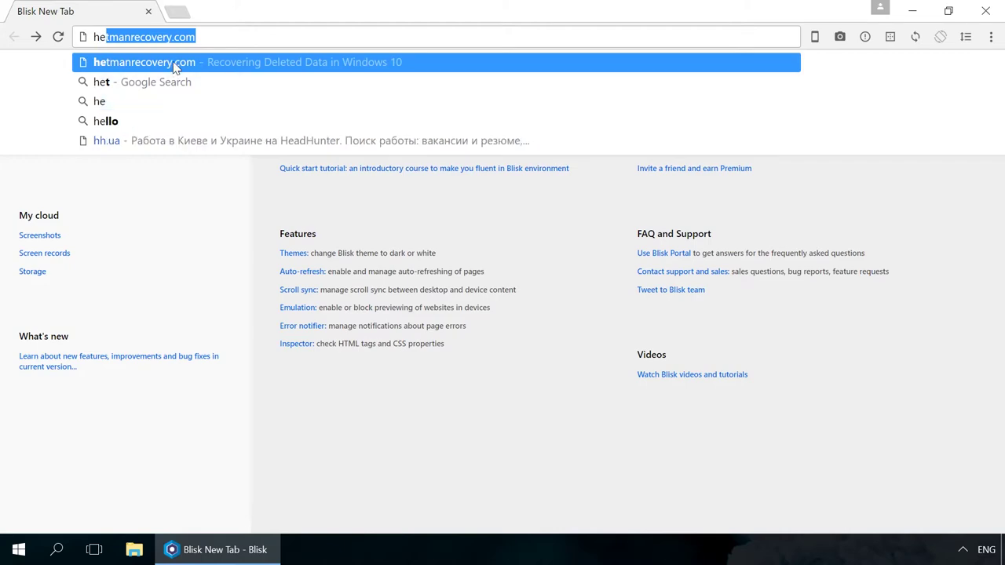
left_click(180, 63)
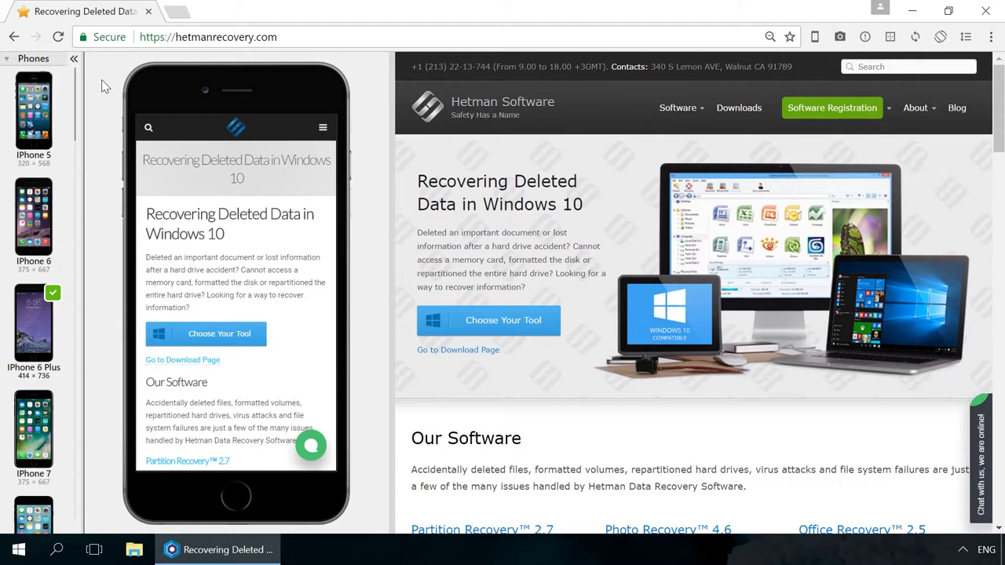
scroll(239, 221, "down", 3)
scroll(239, 221, "down", 3)
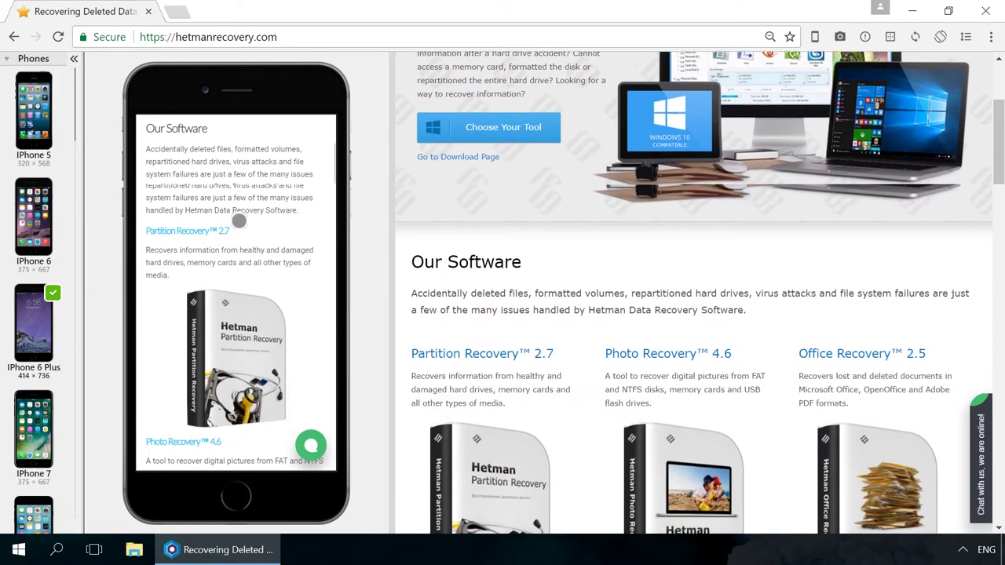
- Preview the homepage on the iPhone 7, Samsung Galaxy S3 and Samsung Galaxy S5 in turn
scroll(39, 235, "down", 3)
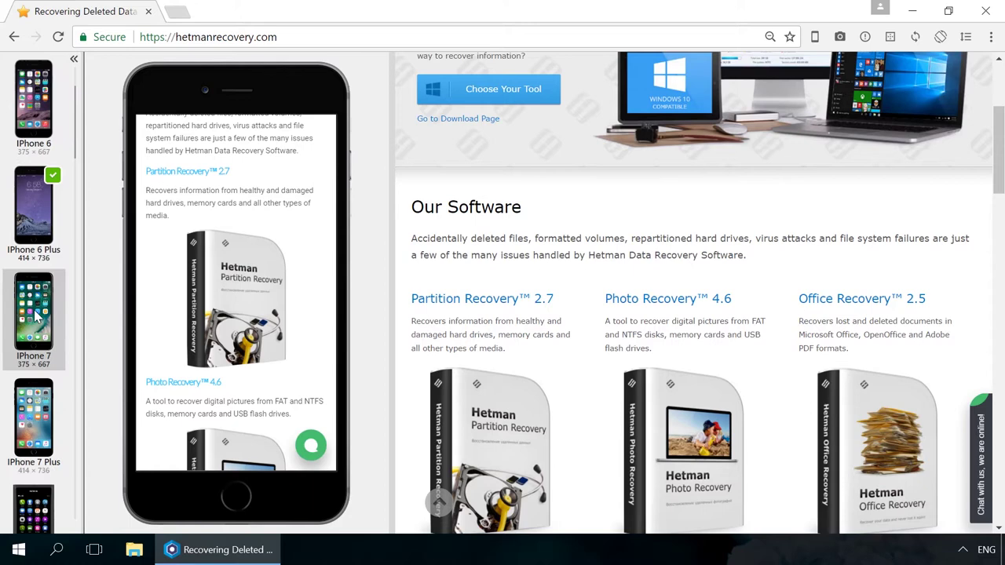
left_click(37, 314)
scroll(37, 322, "down", 3)
left_click(37, 331)
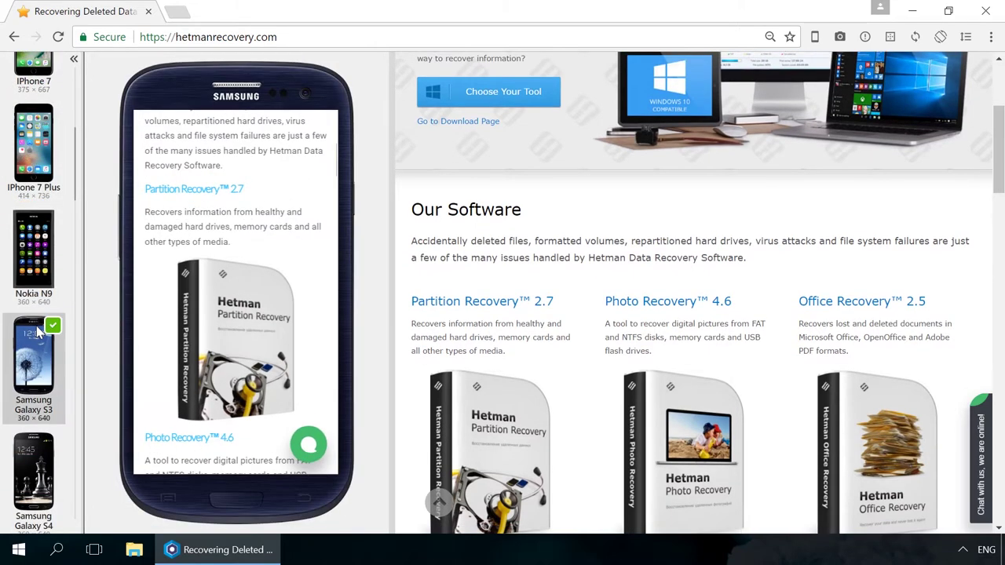
scroll(35, 338, "down", 3)
left_click(33, 375)
- Preview the homepage on further phone models, including the Samsung Galaxy S6 Edge and the LG G6
scroll(33, 375, "down", 3)
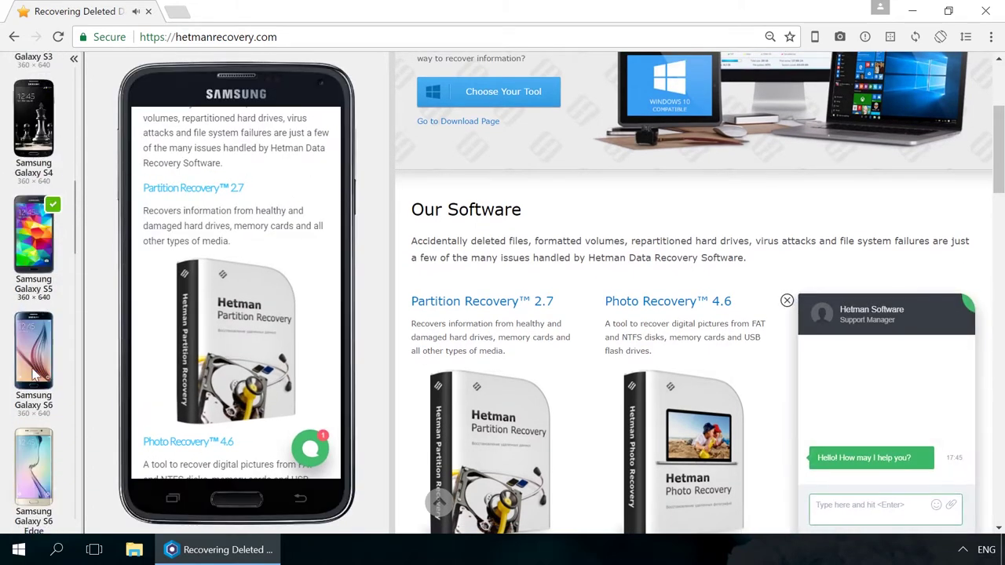
left_click(32, 375)
scroll(33, 375, "down", 2)
scroll(33, 375, "down", 3)
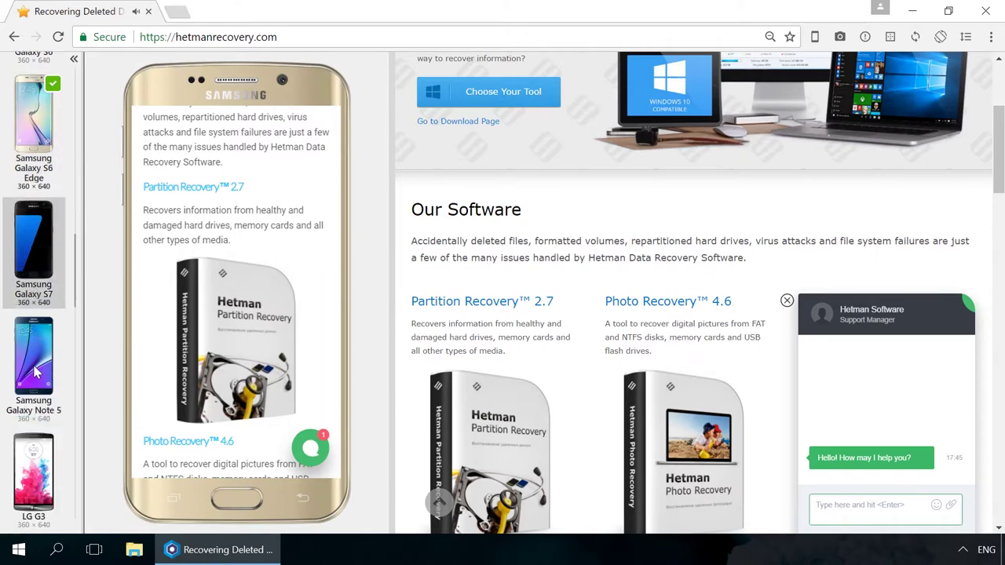
left_click(33, 376)
scroll(33, 375, "down", 3)
left_click(38, 372)
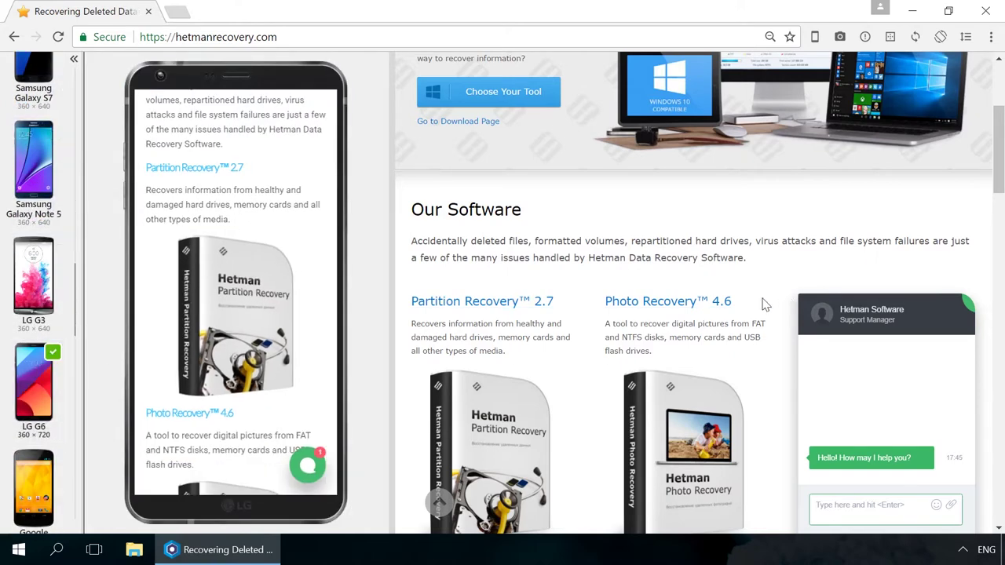
- Dismiss the support chat window, narrow the device preview slightly and look through the product list on the LG G6
left_click(788, 303)
mouse_move(393, 263)
left_mouse_down()
mouse_move(474, 258)
mouse_move(386, 259)
left_mouse_up()
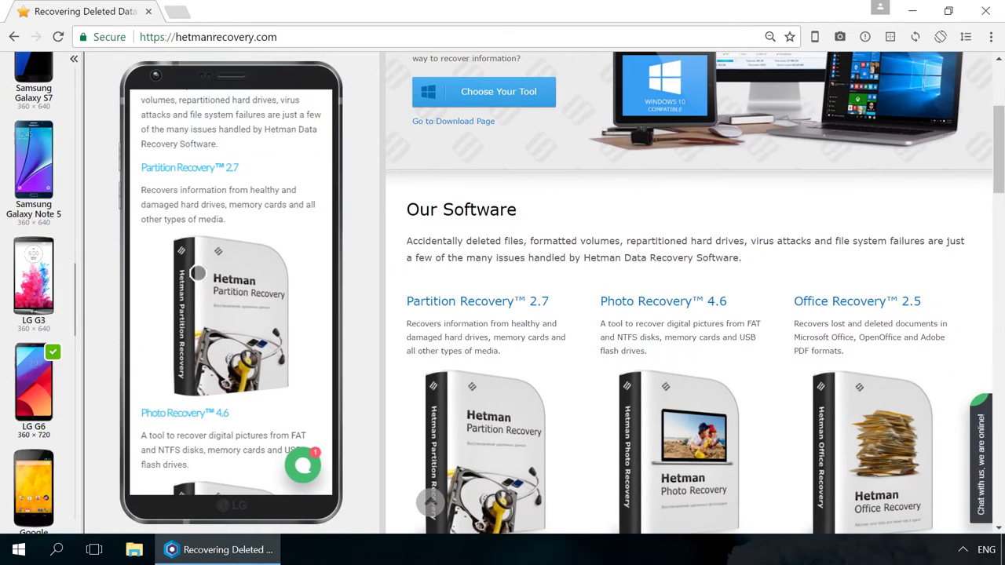
scroll(251, 330, "down", 5)
scroll(282, 220, "down", 5)
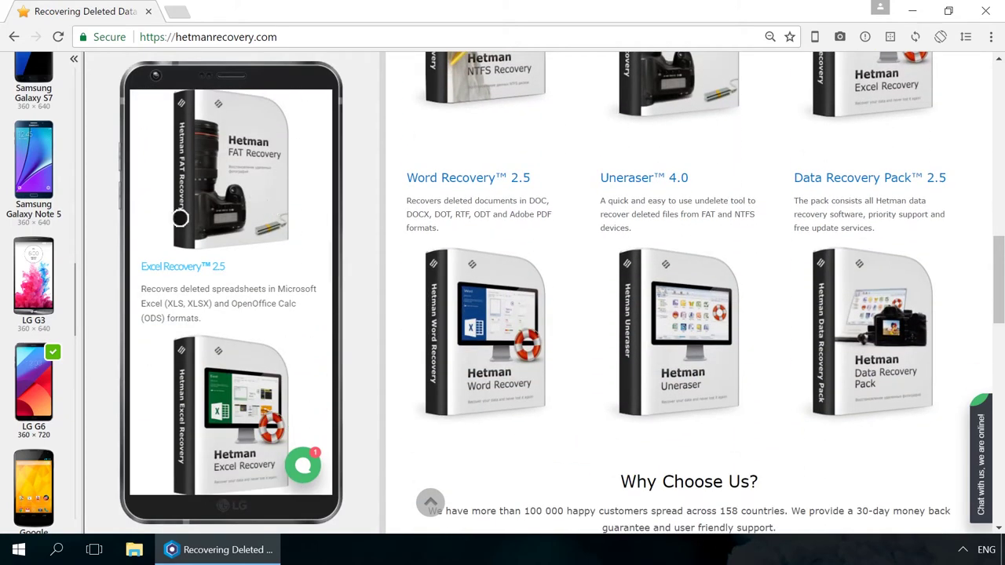
- Switch the phone preview to the Google Nexus 4 and return to the beginning of the homepage
scroll(32, 377, "down", 2)
left_click(23, 377)
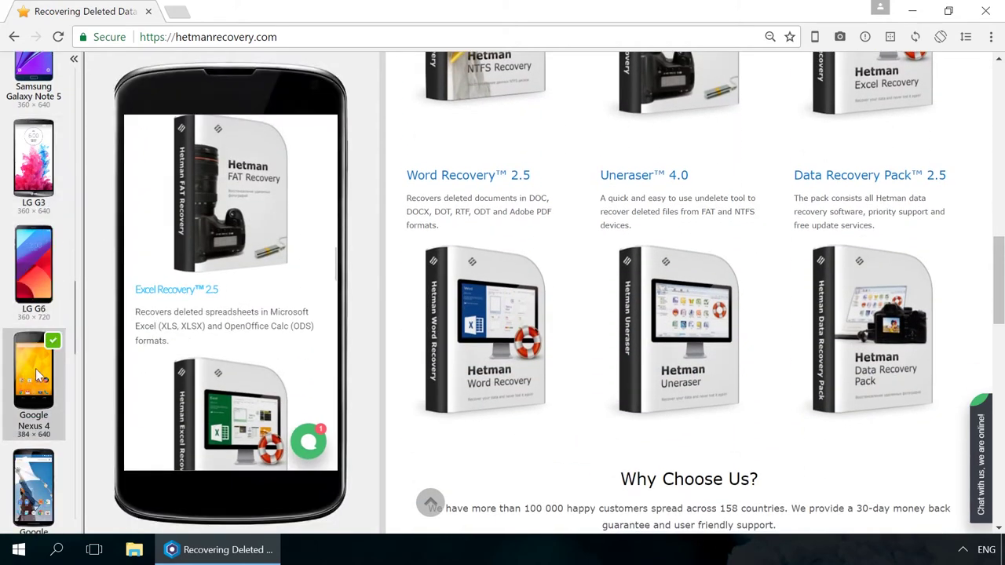
scroll(258, 354, "up", 5)
scroll(258, 223, "up", 2)
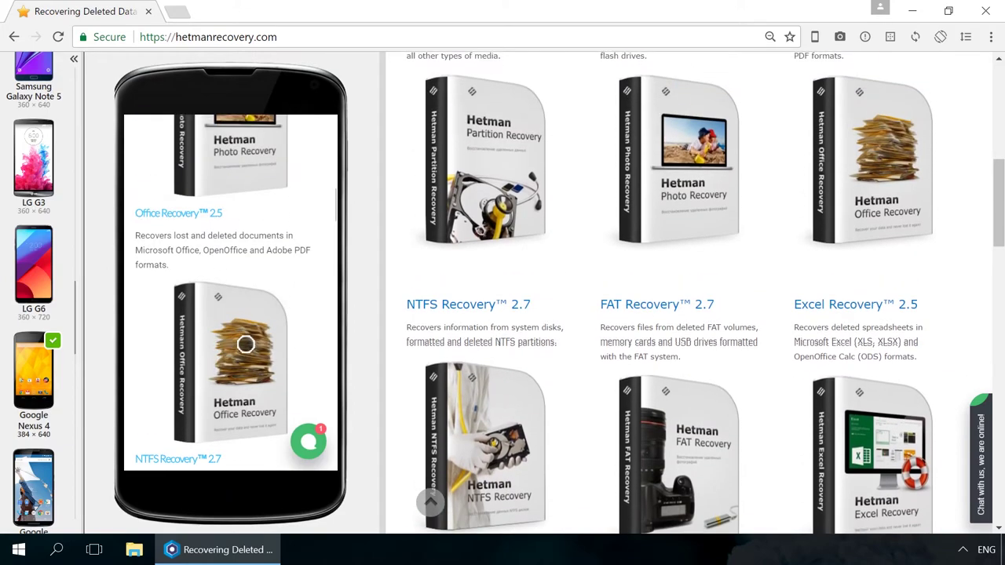
left_click_drag(1000, 209, 1000, 87)
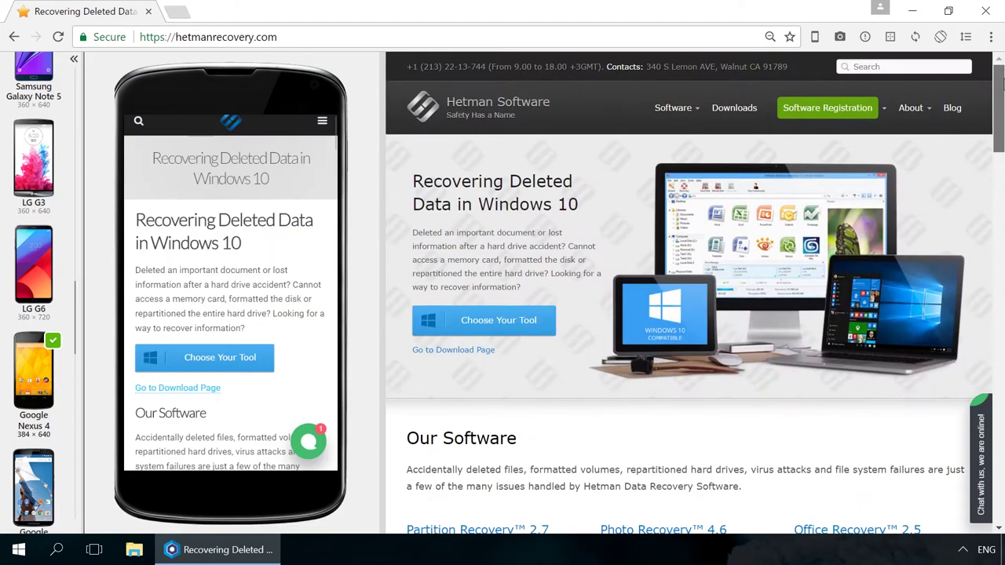
- Open the site's blog page and look through its posts in the desktop and phone views
left_click(952, 108)
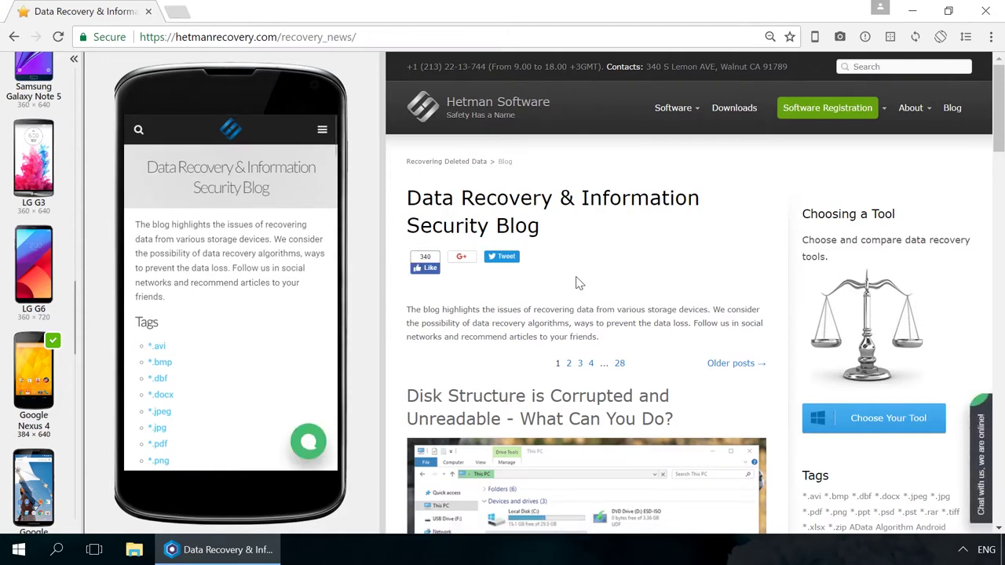
scroll(580, 288, "down", 8)
scroll(582, 301, "down", 2)
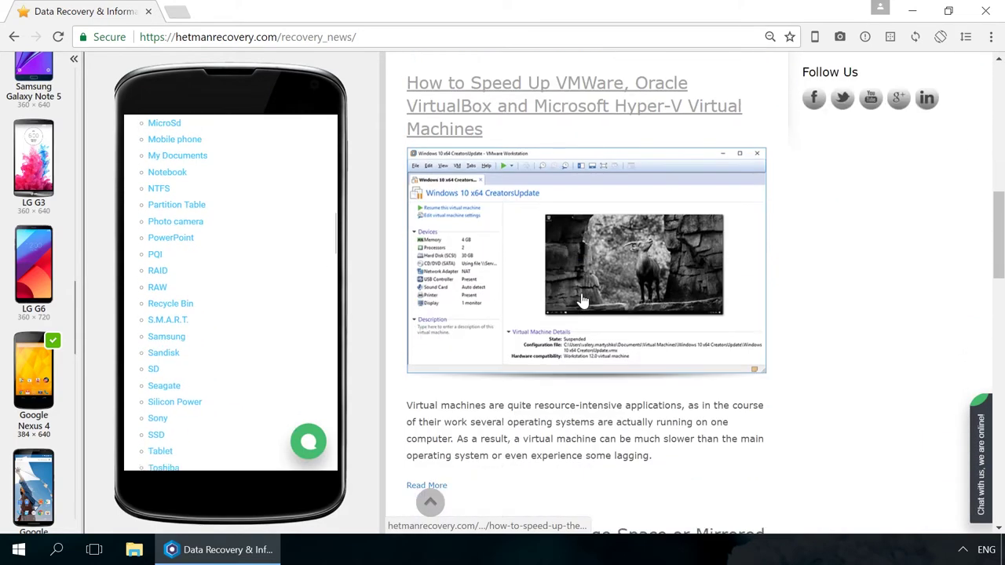
- View the options for screenshots and screen recording and dismiss them
left_click(841, 37)
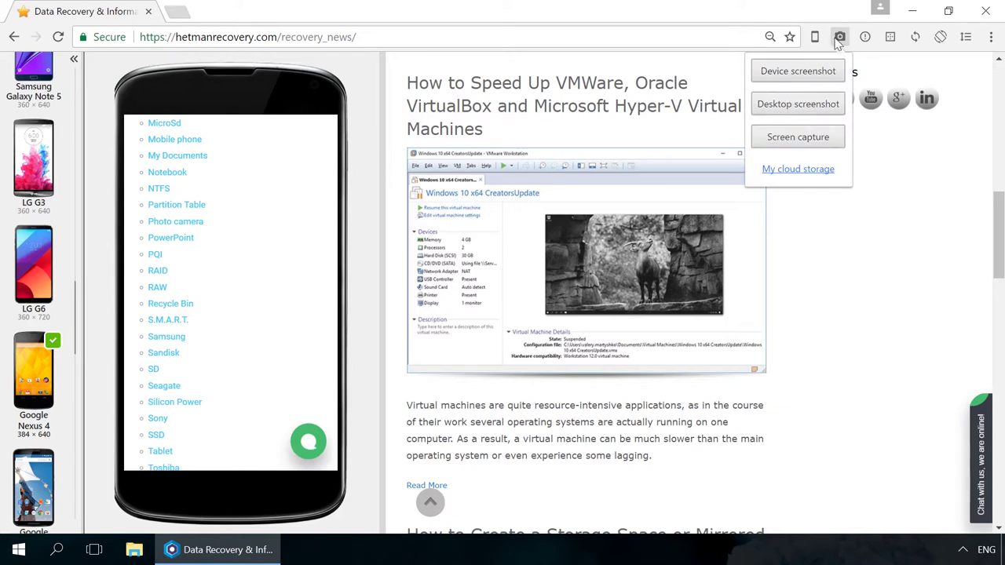
left_click(840, 37)
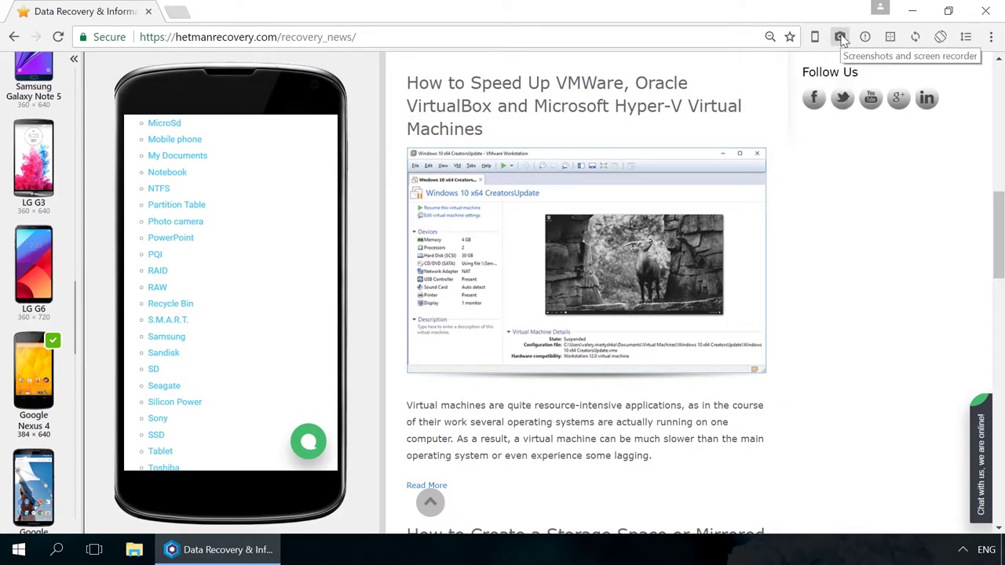
- Open the browser's About page to view its version information
left_click(991, 37)
left_click(838, 336)
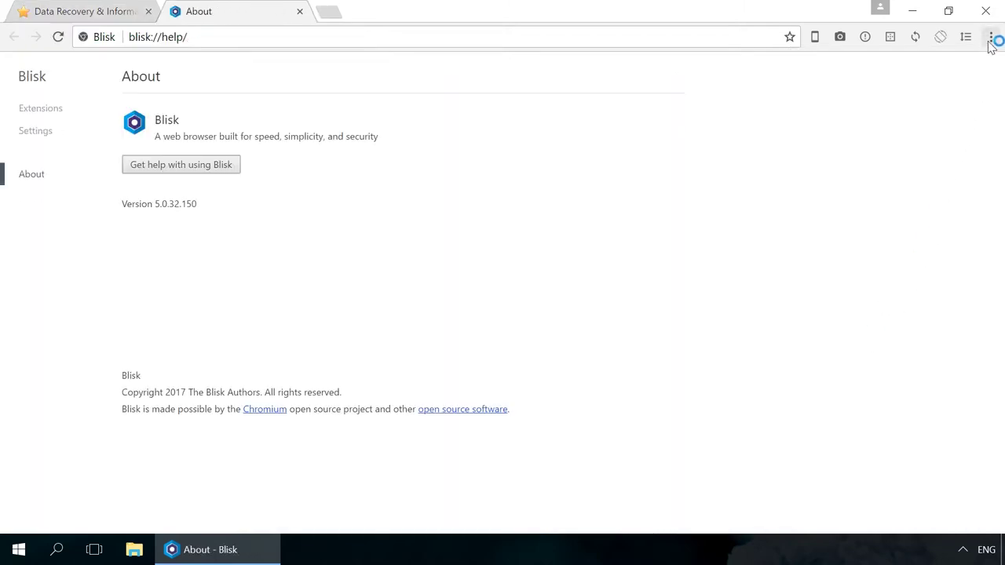
left_click(991, 37)
left_click(830, 319)
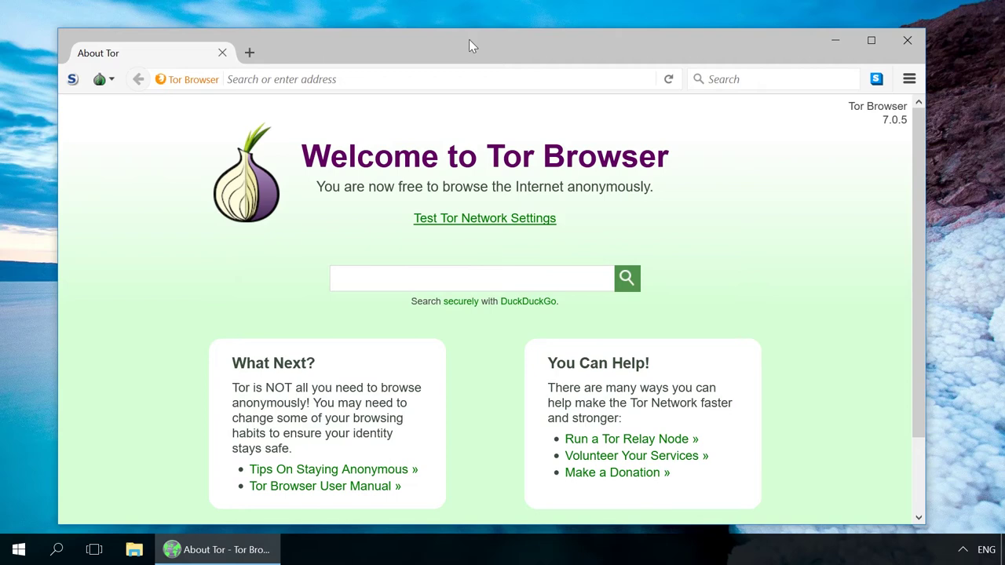
- In Tor Browser, search DuckDuckGo for "hetman recovery" and open the Hetman Software homepage from the results
left_click(518, 306)
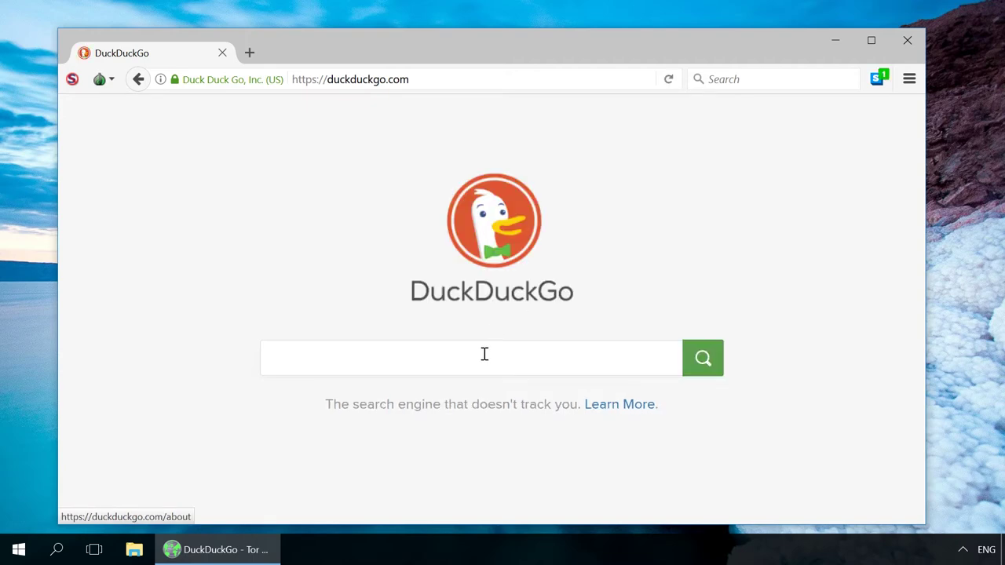
type("hetman r")
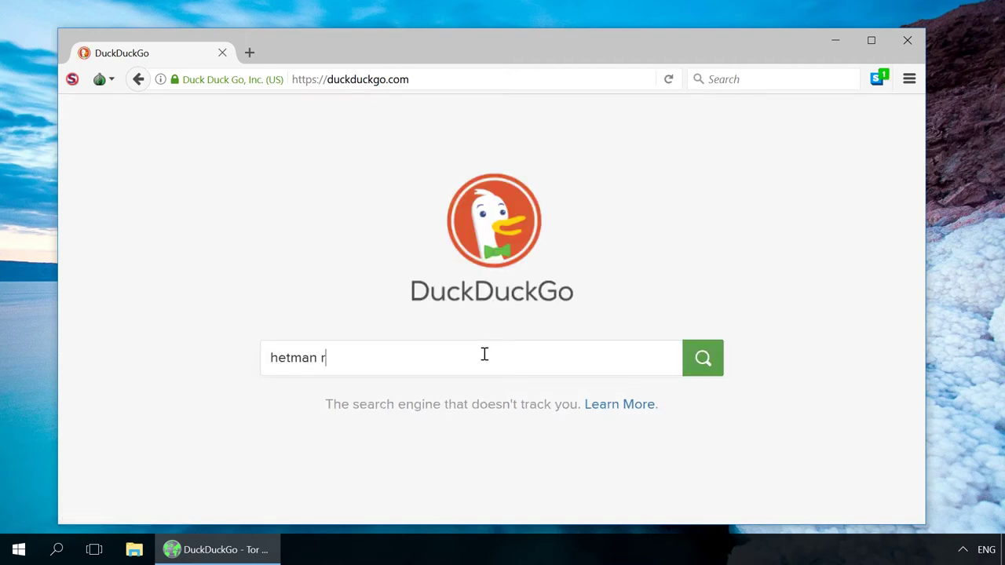
type("ecovery")
key("Return")
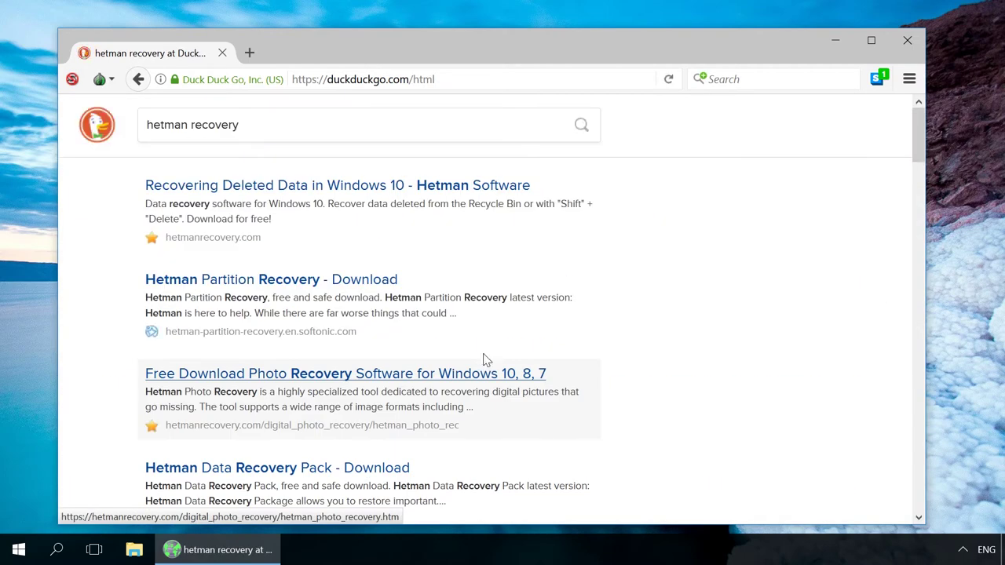
left_click(328, 183)
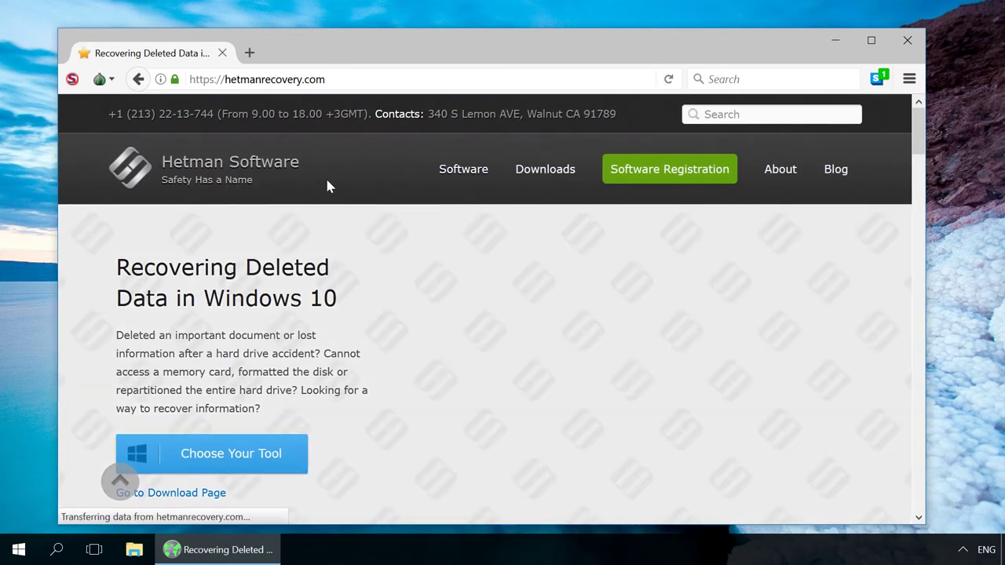
- Request a new Tor circuit for hetmanrecovery.com and display the route it uses
left_click(112, 80)
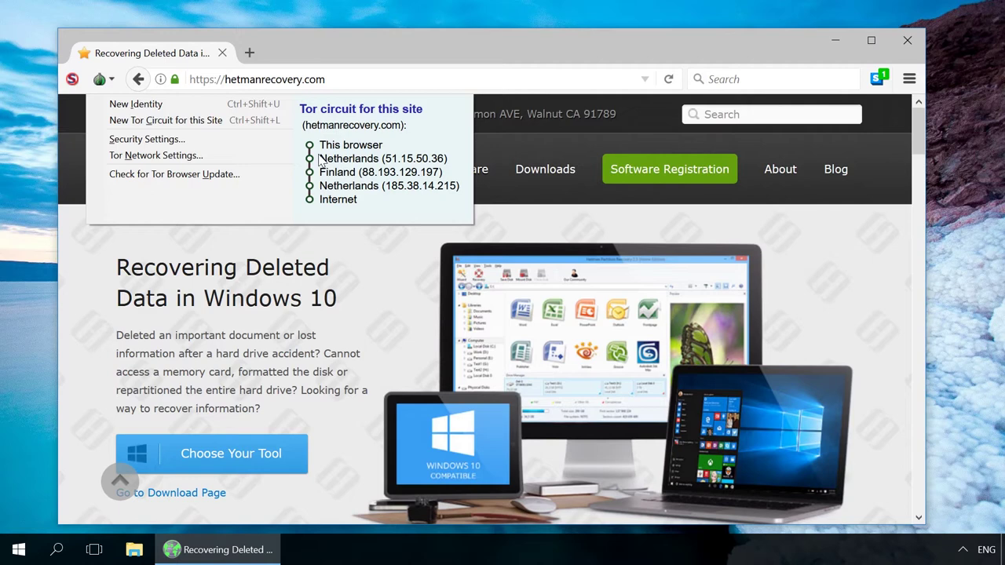
left_click(188, 122)
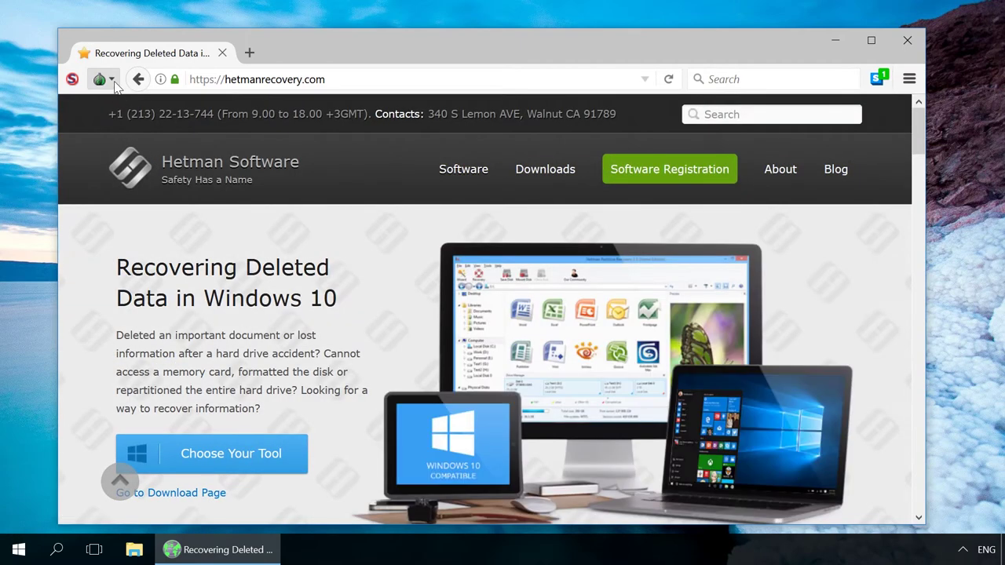
left_click(115, 82)
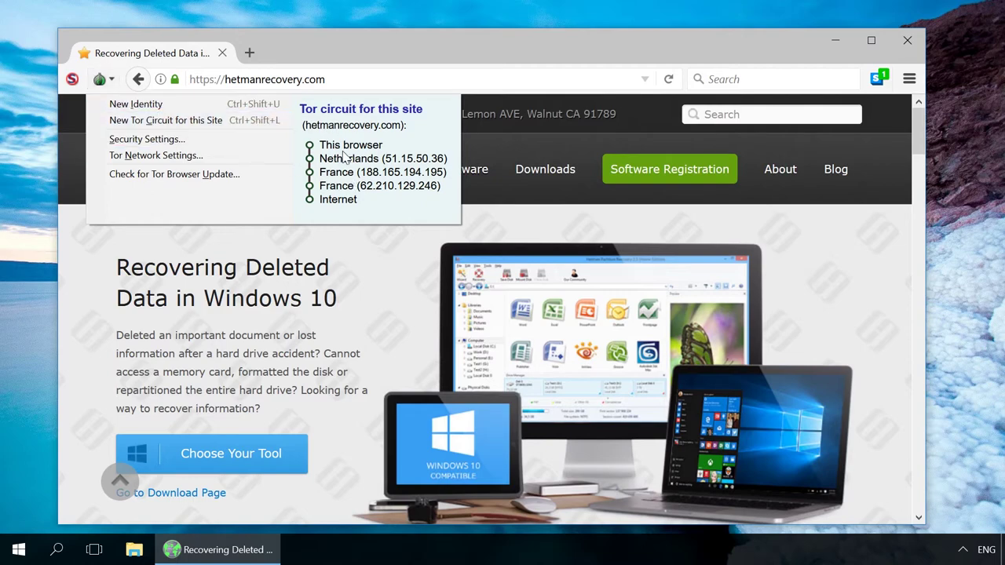
- View the information about the NoScript add-on and close it
mouse_move(72, 82)
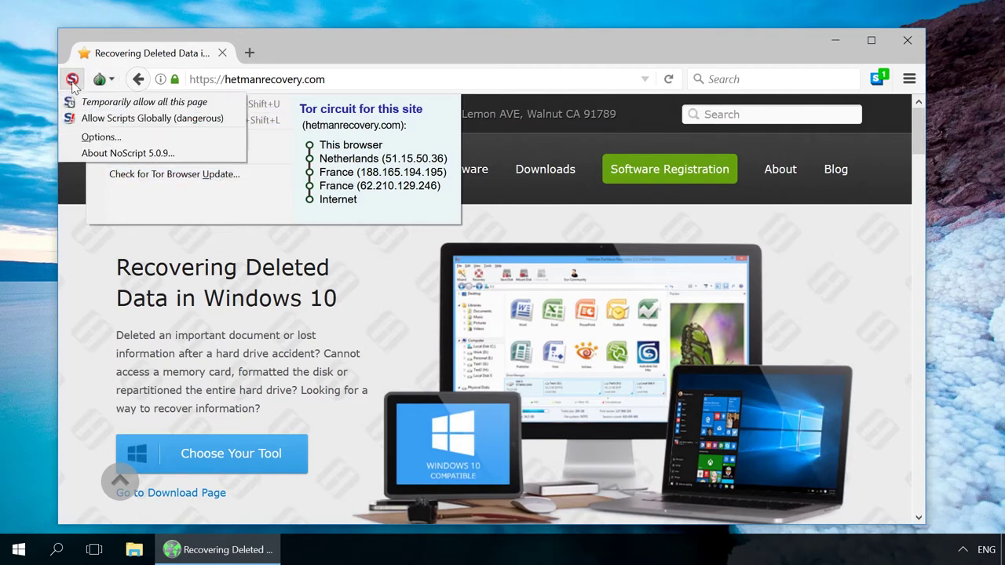
left_click(110, 153)
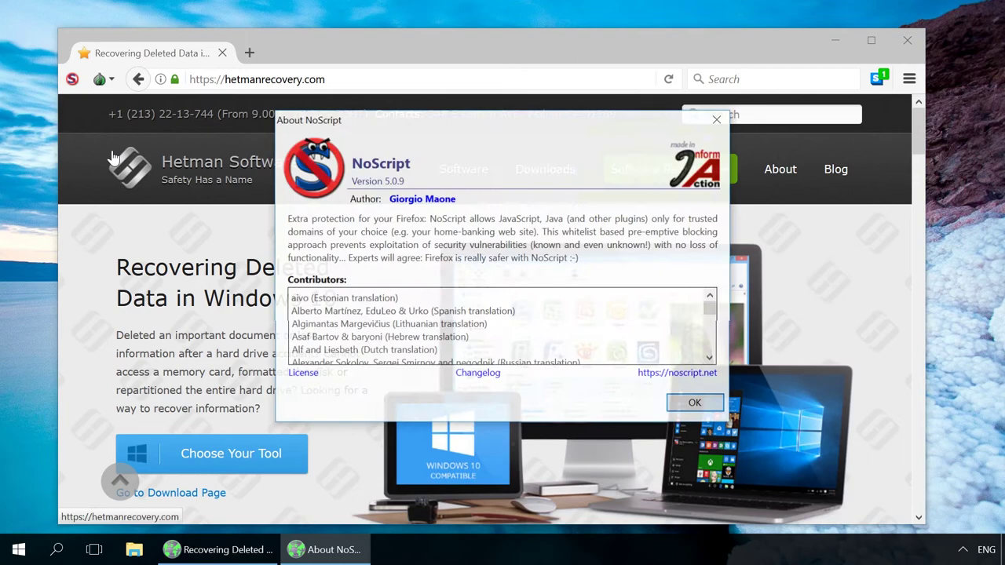
left_click(689, 412)
- Open NoScript's options and review the General, Whitelist, Embeddings, Appearance and Notifications settings
mouse_move(72, 84)
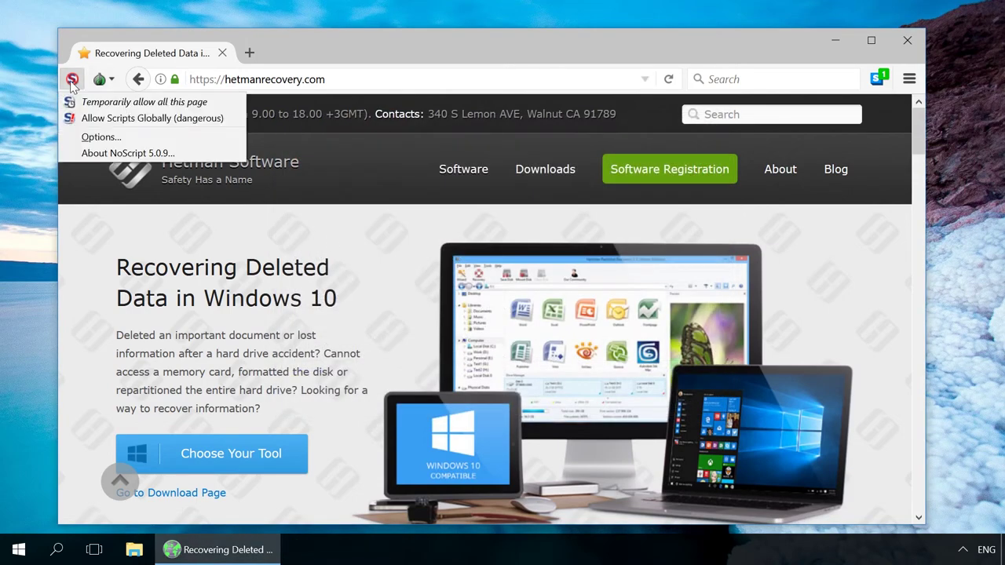
left_click(99, 137)
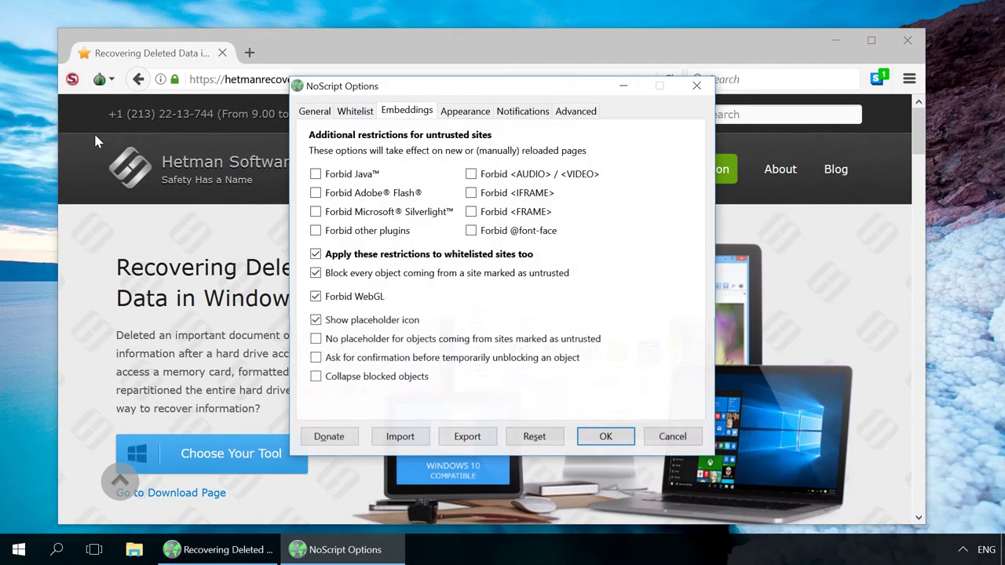
left_click(318, 112)
left_click(353, 115)
left_click(417, 114)
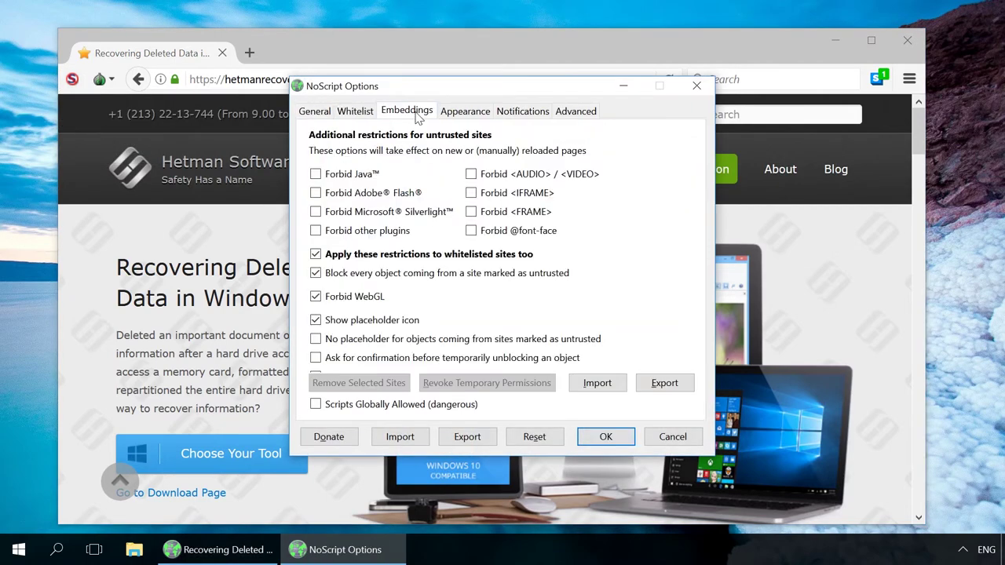
left_click(468, 111)
left_click(522, 112)
- Review NoScript's advanced ABE, HTTPS, XSS, Trusted and Untrusted settings, and close the options without saving
left_click(576, 111)
left_click(538, 154)
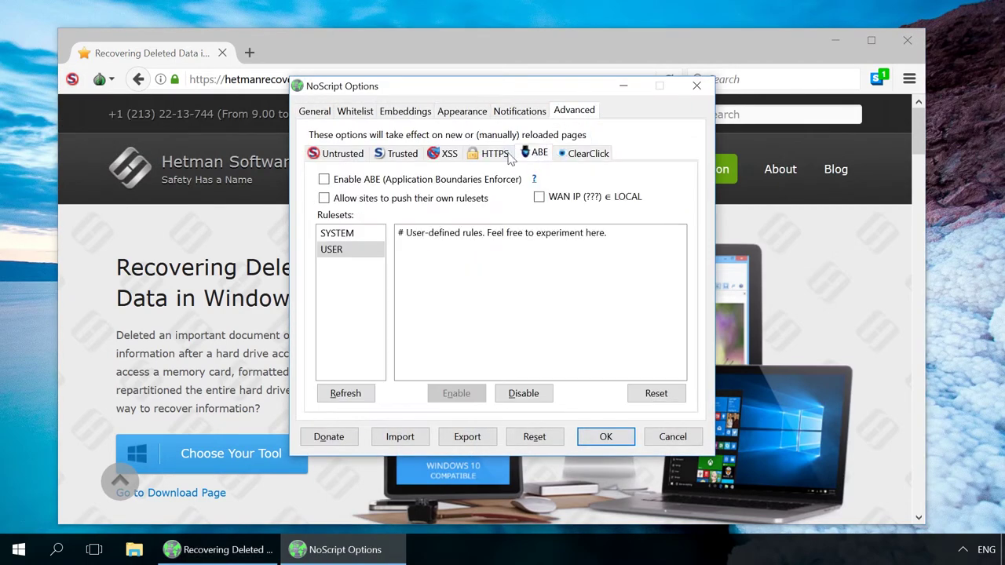
left_click(496, 153)
left_click(446, 153)
left_click(401, 153)
left_click(339, 153)
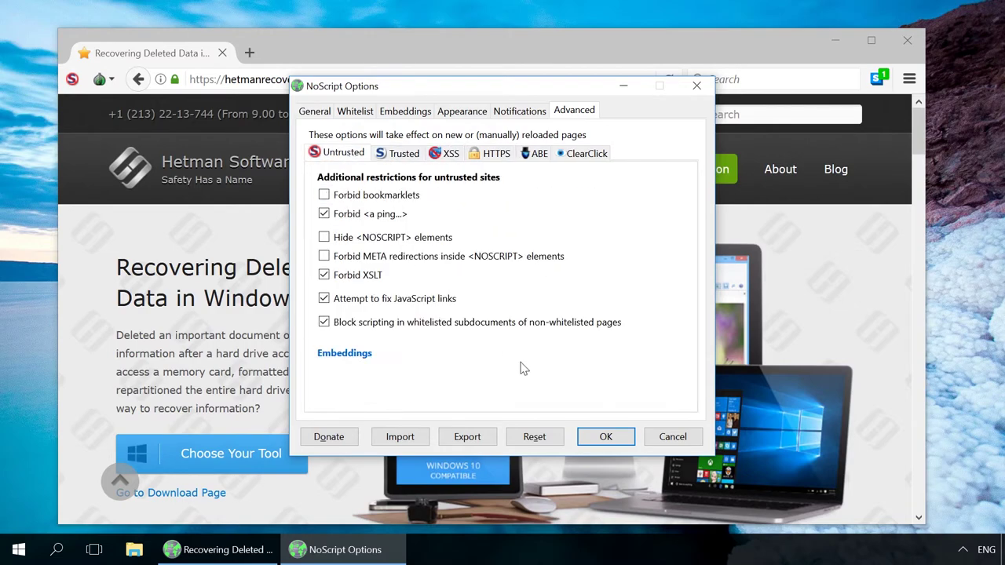
left_click(671, 438)
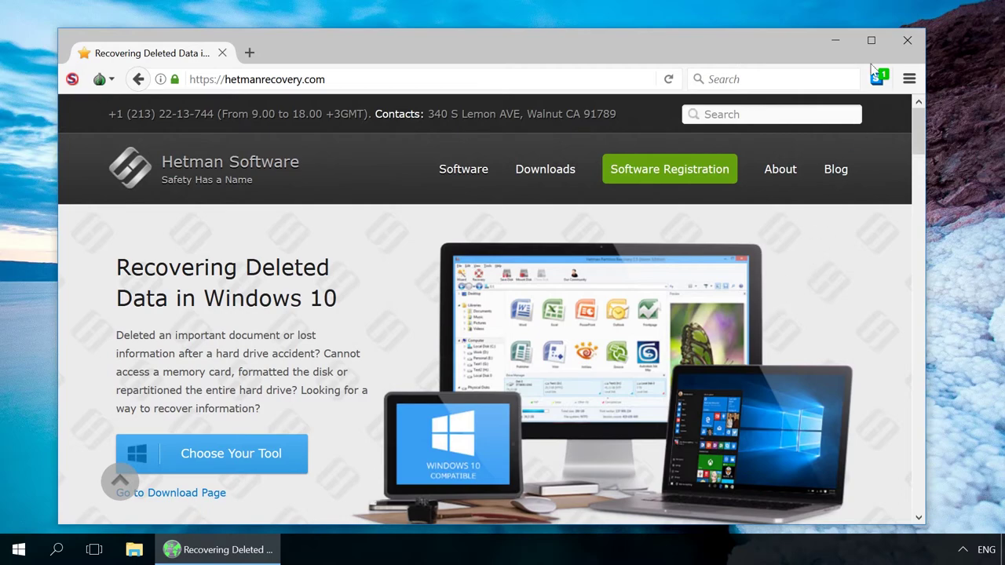
- Maximize the Tor Browser window, restore it to its original size and dismiss the monitor-size tracking warning
left_click(870, 38)
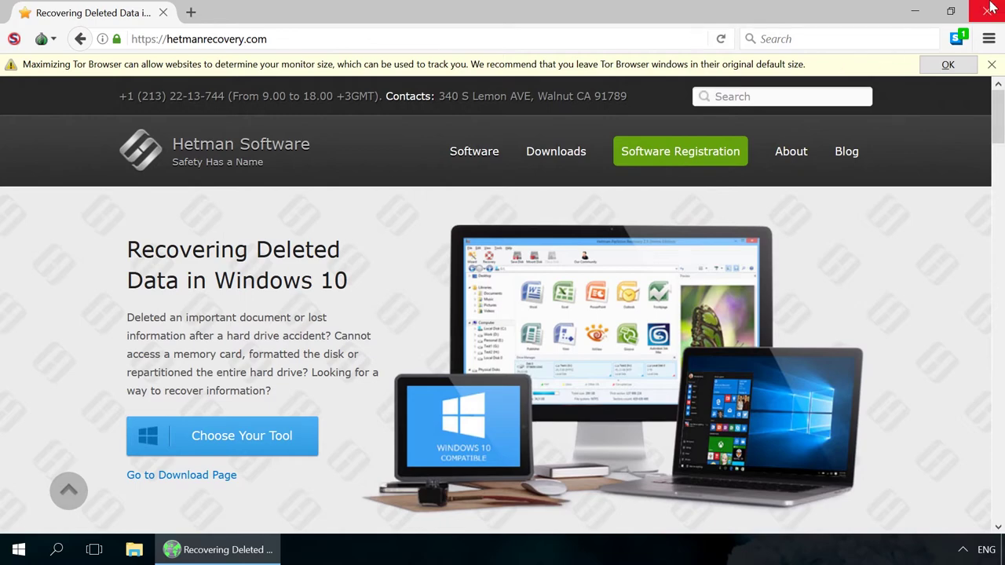
left_click(951, 11)
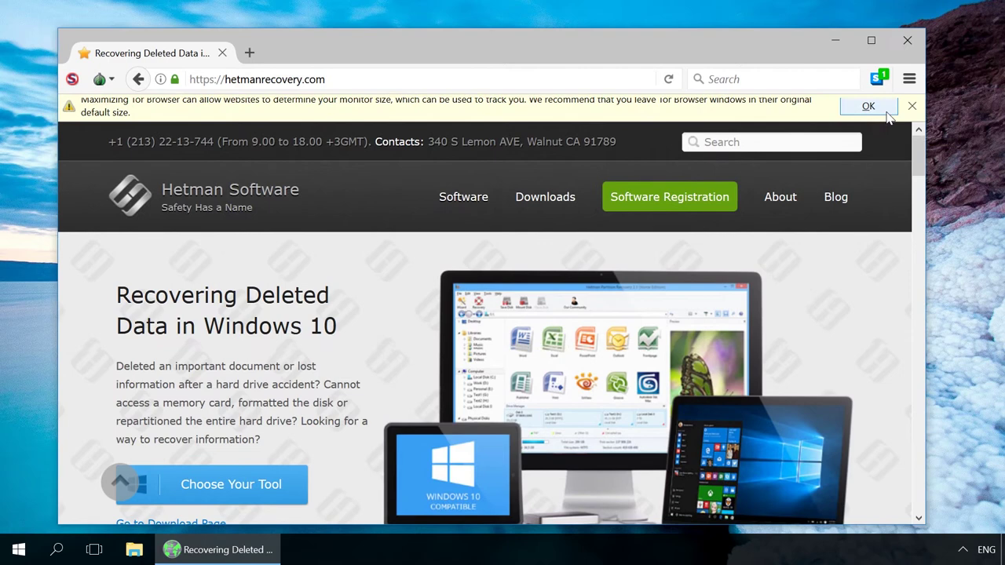
left_click(892, 113)
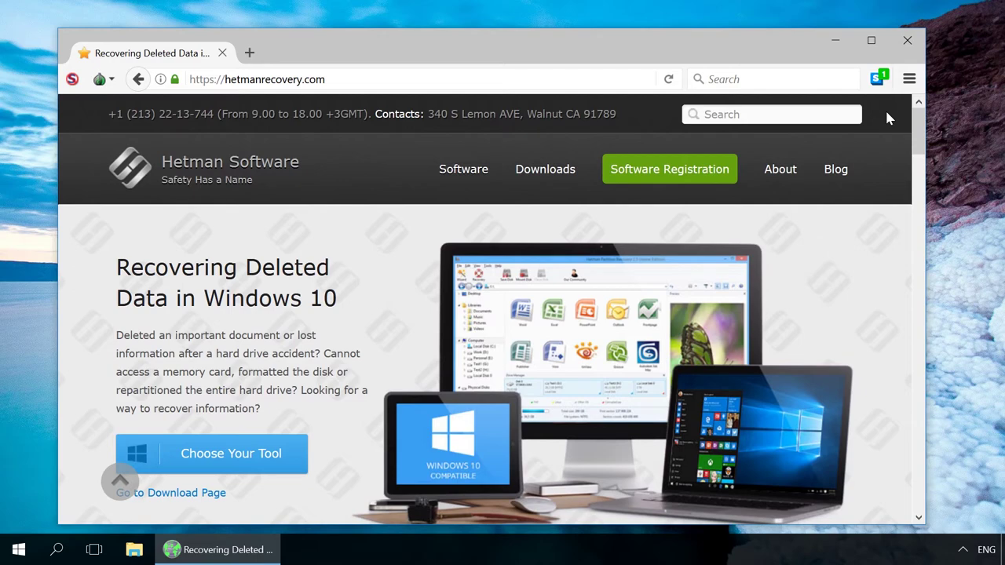
- Look through the Hetman Software homepage from its product list down to the footer links
scroll(887, 114, "down", 5)
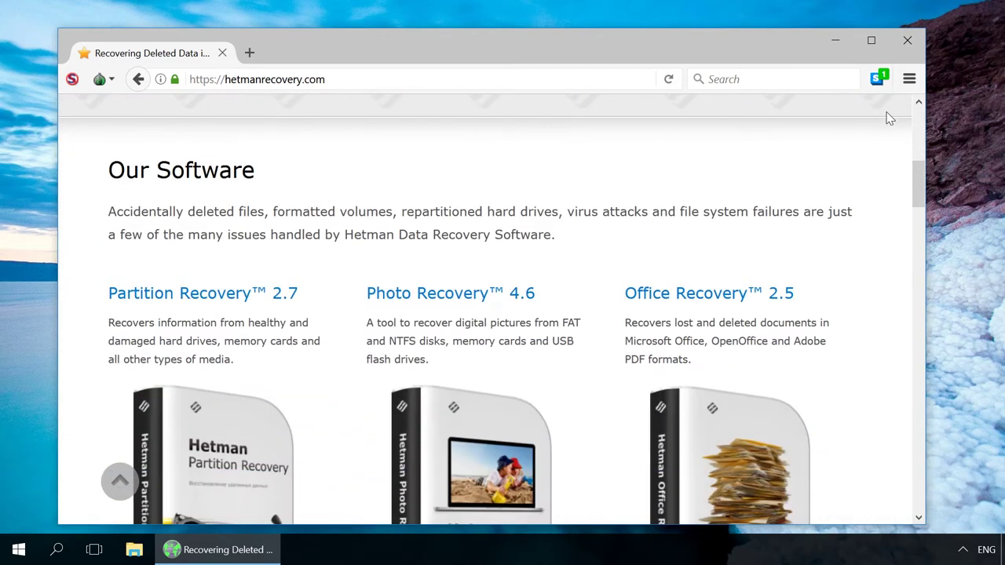
scroll(890, 117, "down", 6)
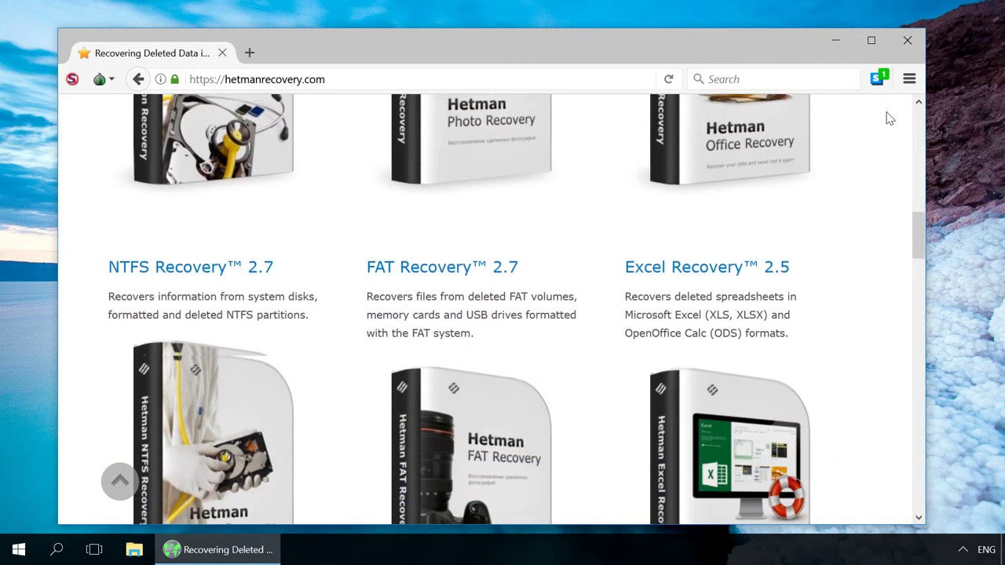
scroll(890, 118, "down", 5)
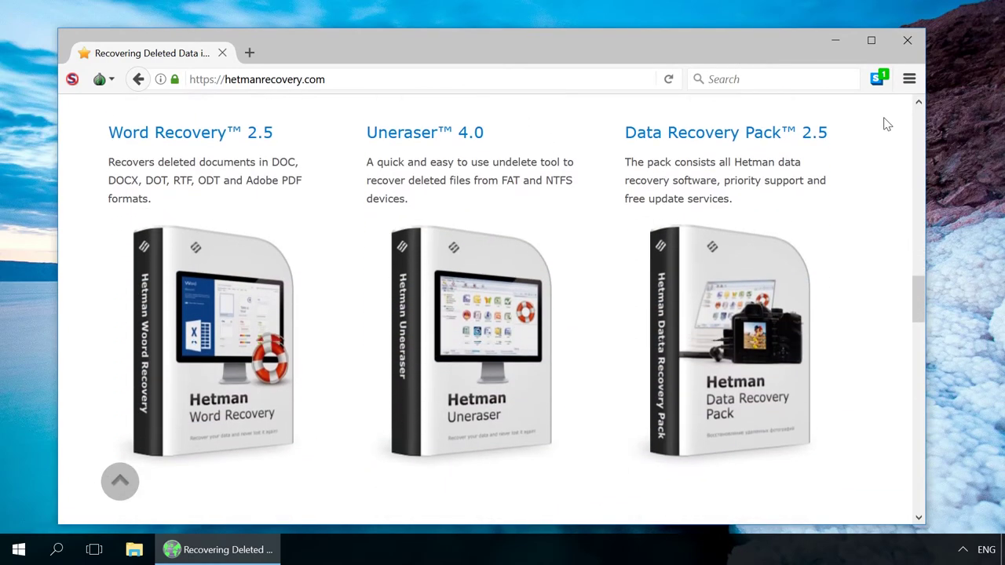
scroll(887, 125, "down", 5)
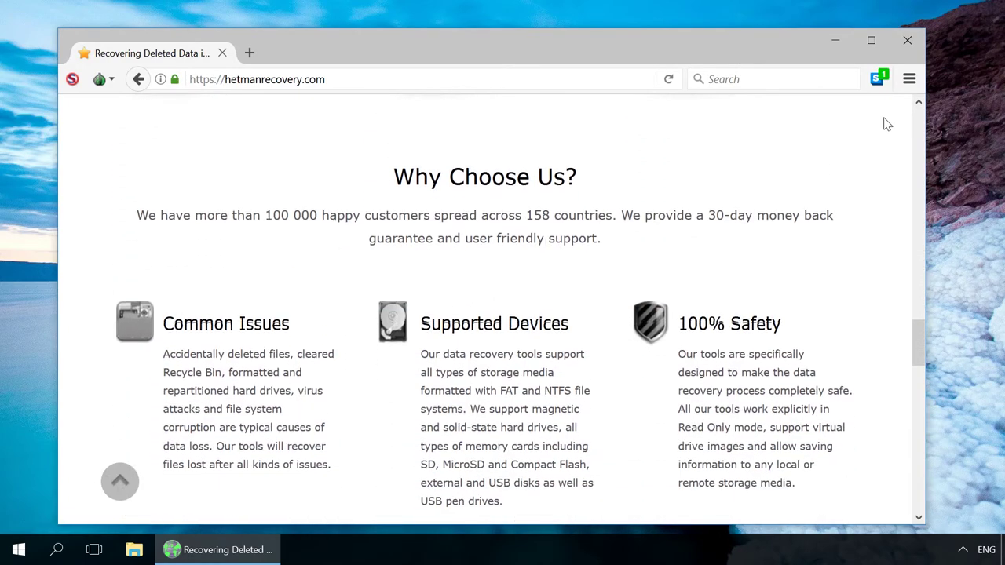
scroll(887, 124, "down", 2)
scroll(888, 124, "down", 2)
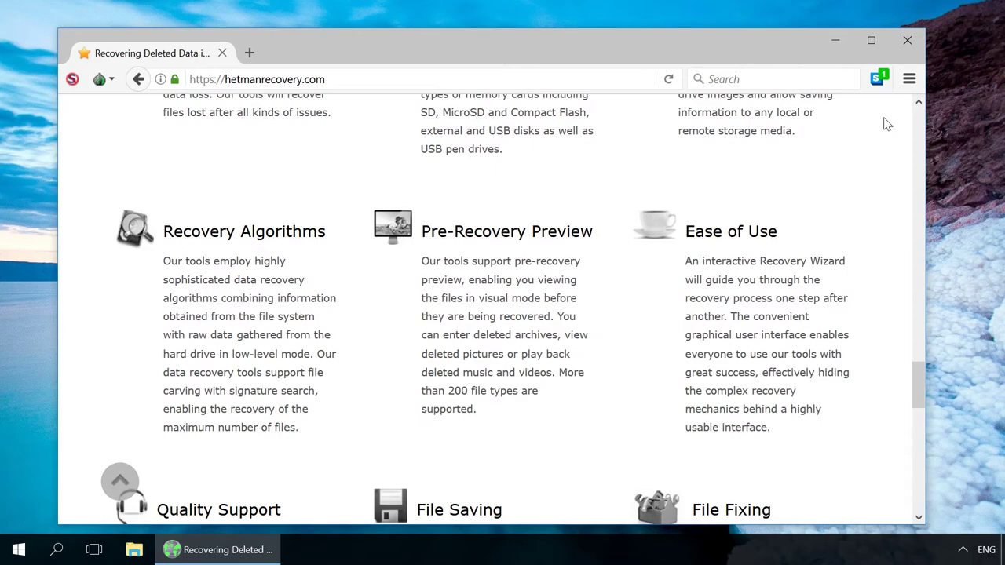
scroll(888, 124, "down", 4)
scroll(887, 124, "down", 4)
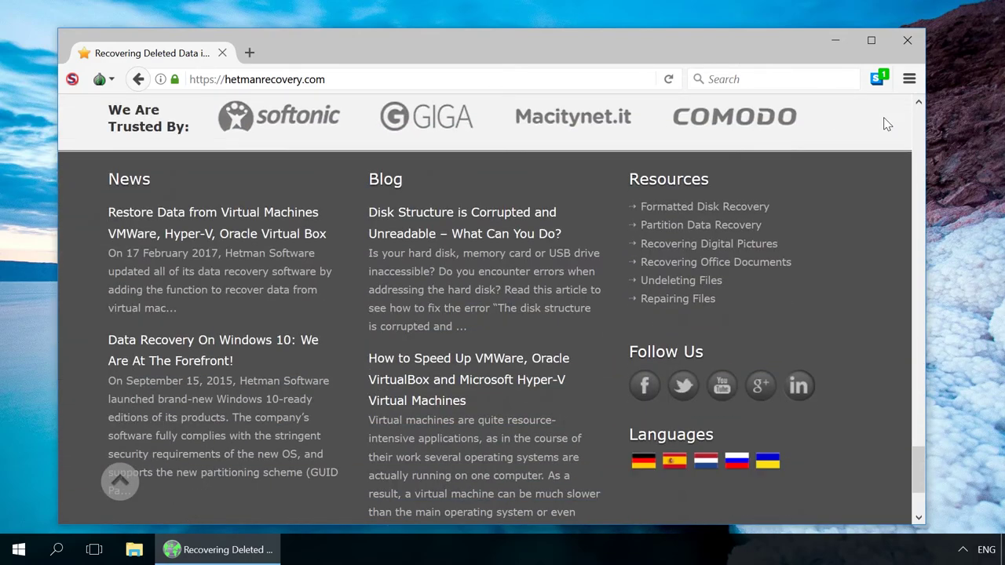
scroll(887, 124, "down", 3)
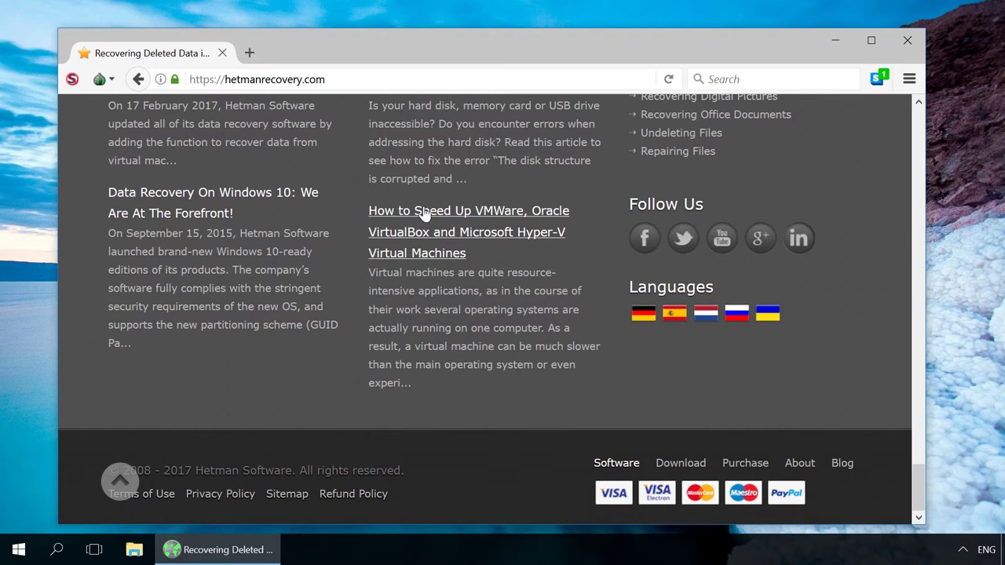
- Search for "duck duck" with DuckDuckGo in a new tab
left_click(249, 54)
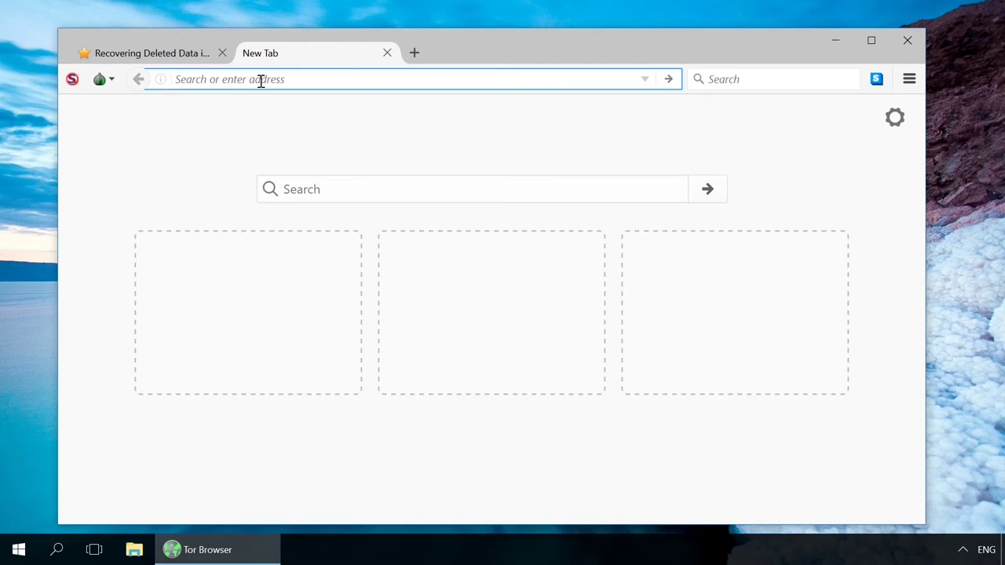
type("duc")
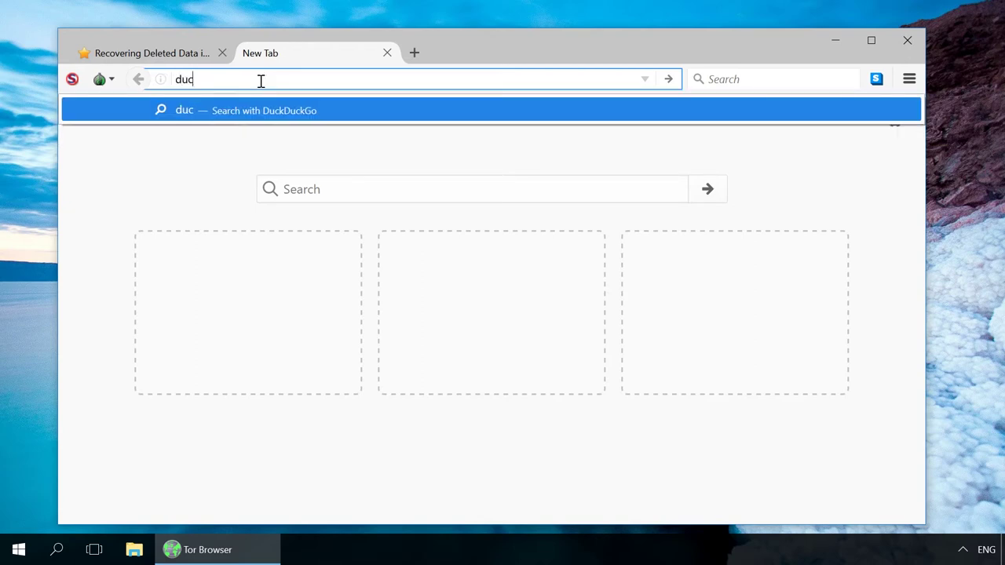
type("k duck")
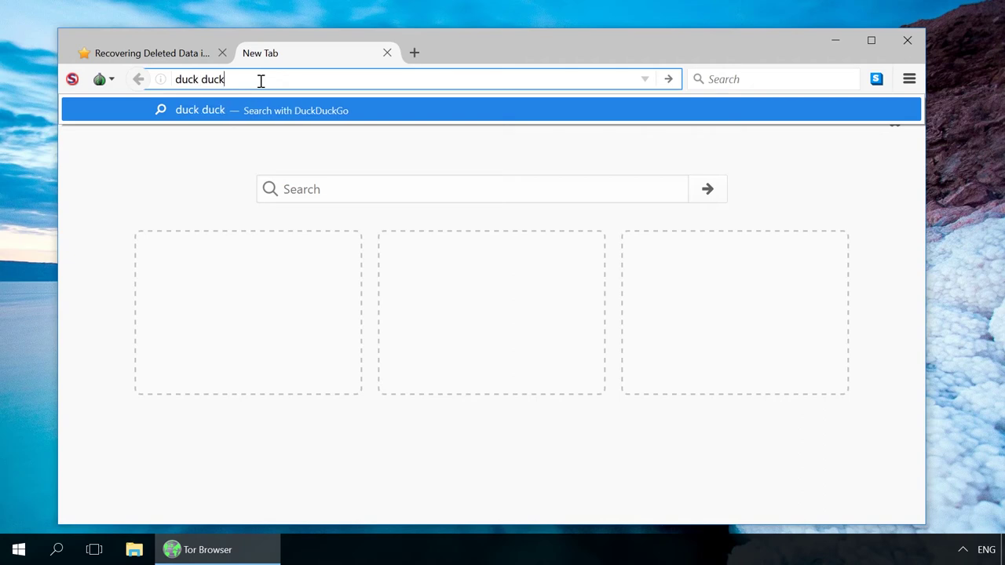
key("Return")
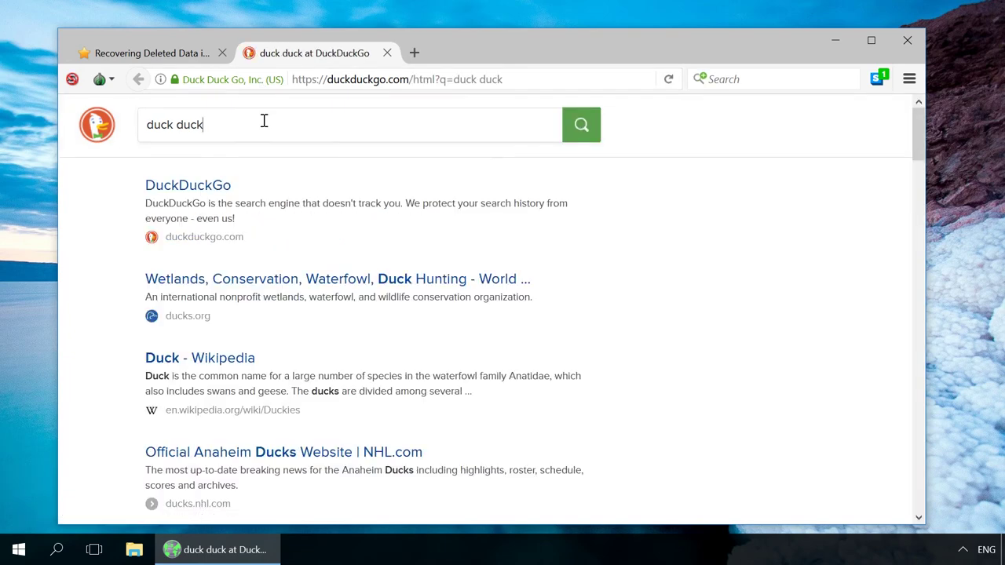
- Replace the DuckDuckGo query with "hetman recovery" and look through the search results
triple_click(264, 120)
type("hetman recovery")
key("Return")
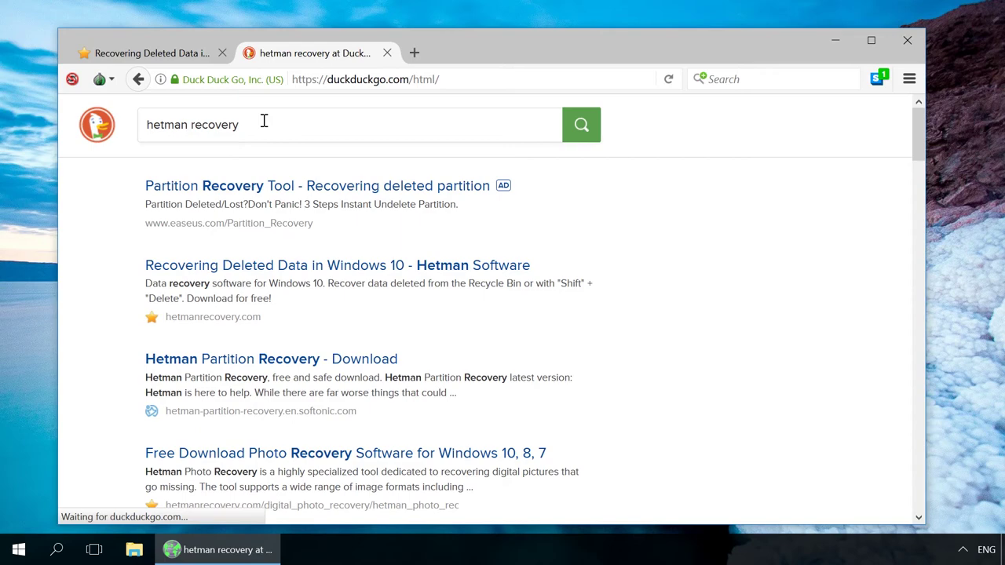
scroll(263, 120, "down", 3)
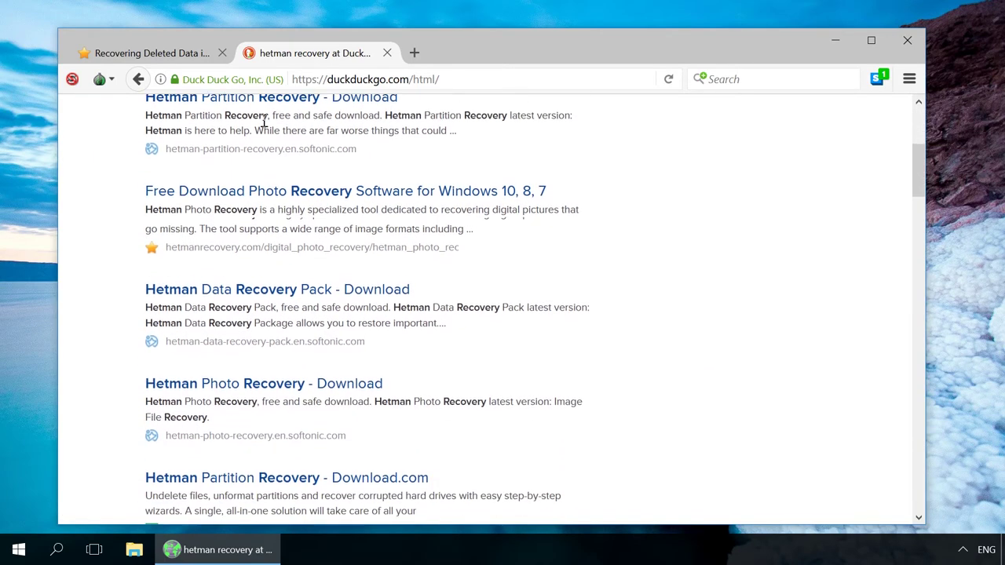
scroll(264, 120, "down", 3)
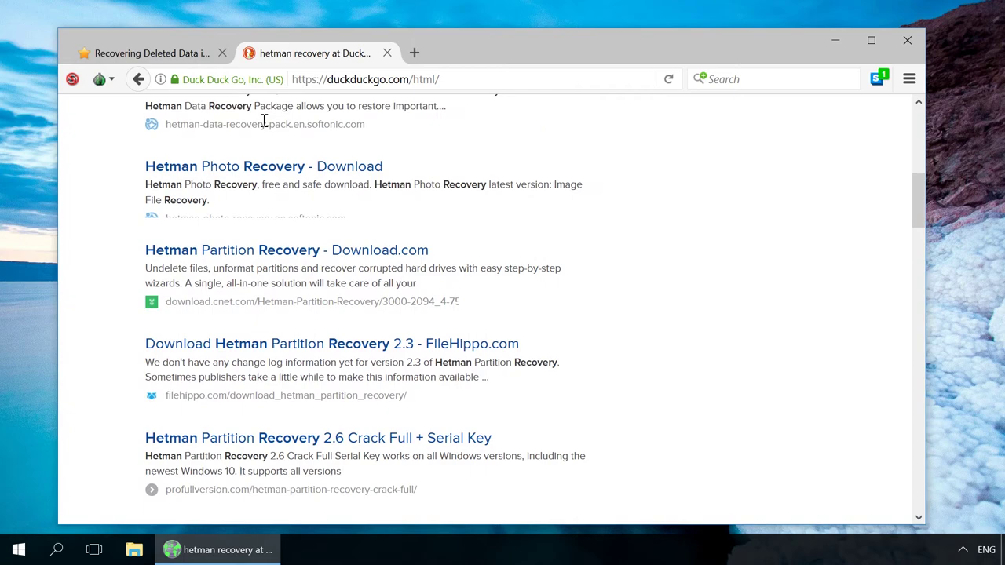
scroll(264, 120, "up", 6)
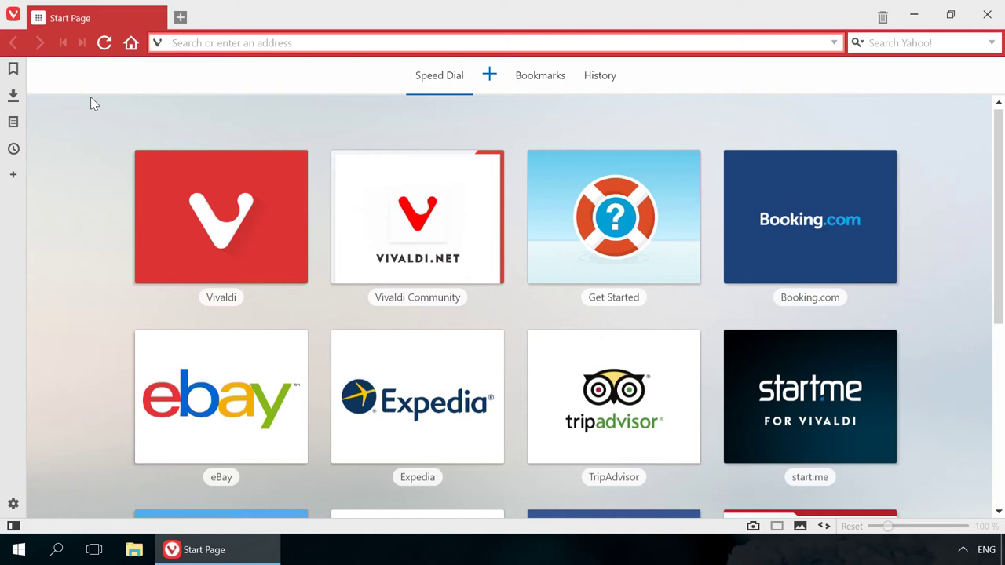
- In Vivaldi, look over the Speed Dial sites, view the browser's version information and close that page
scroll(91, 97, "down", 5)
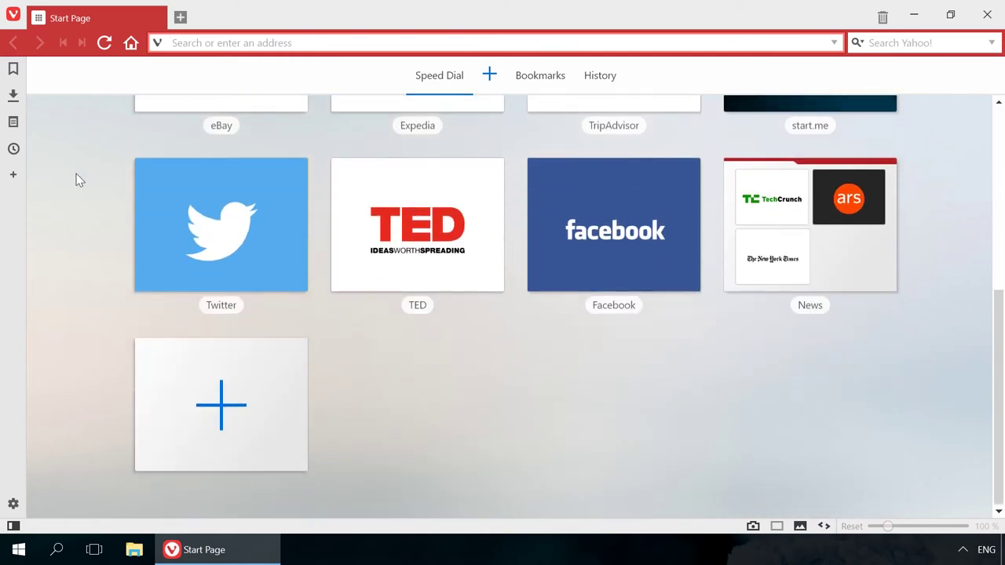
scroll(77, 177, "up", 5)
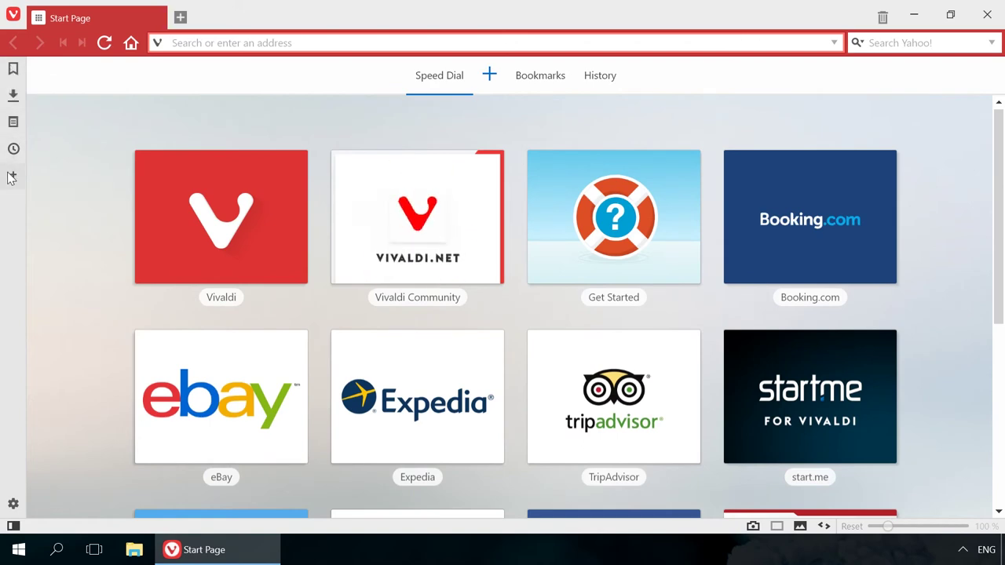
left_click(12, 14)
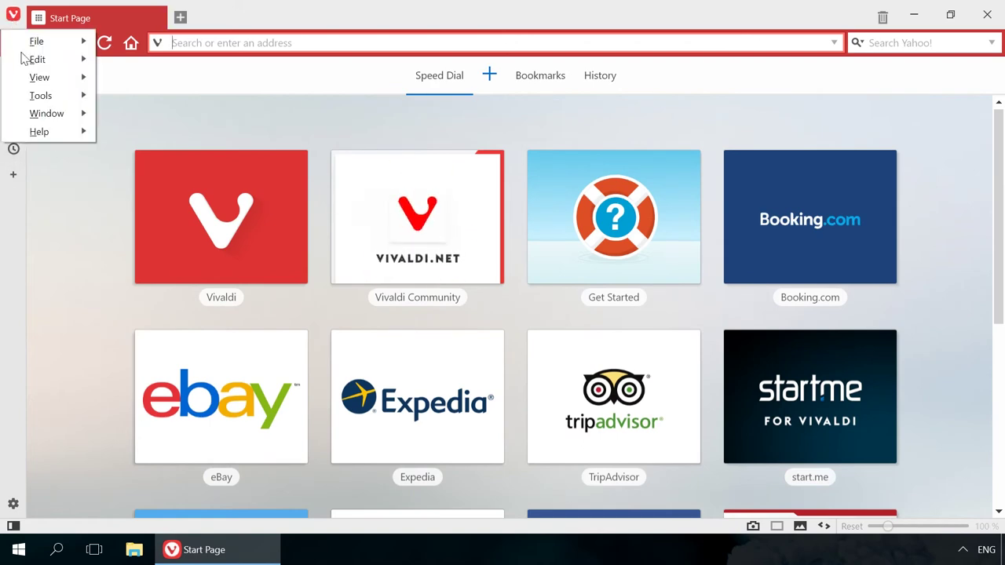
mouse_move(43, 131)
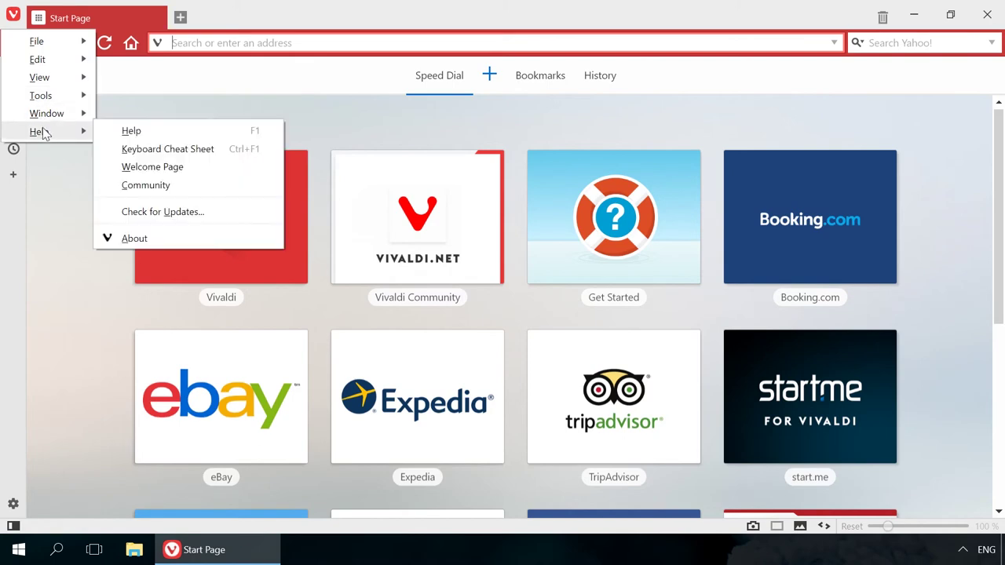
left_click(154, 232)
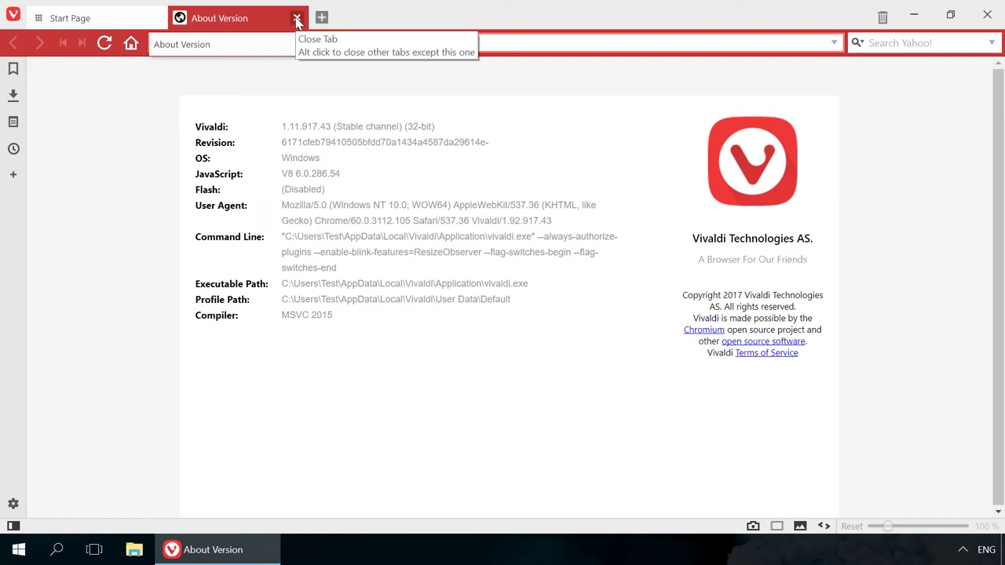
left_click(298, 17)
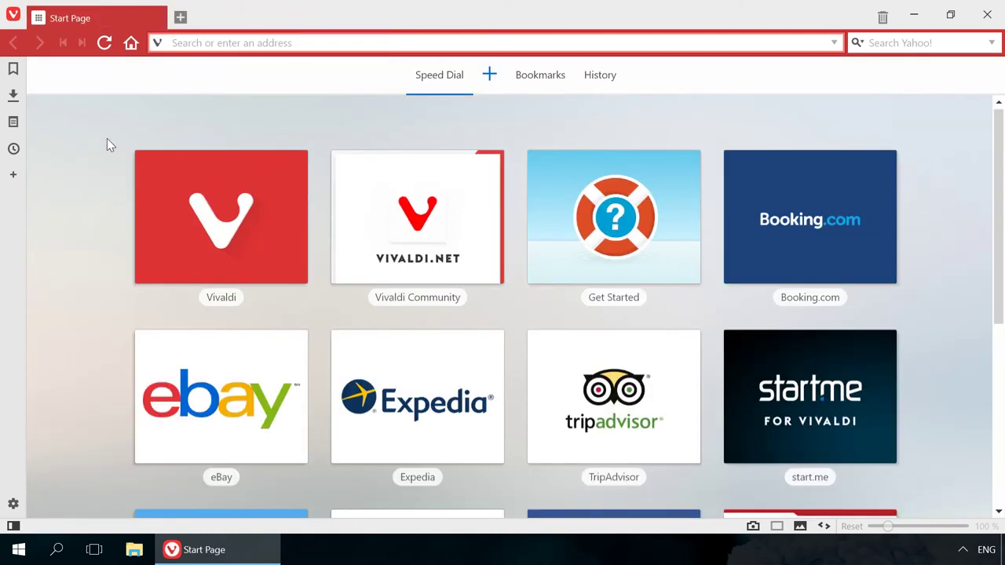
- Open Vivaldi's Extensions page and browse the extensions category of the Chrome Web Store
left_click(12, 14)
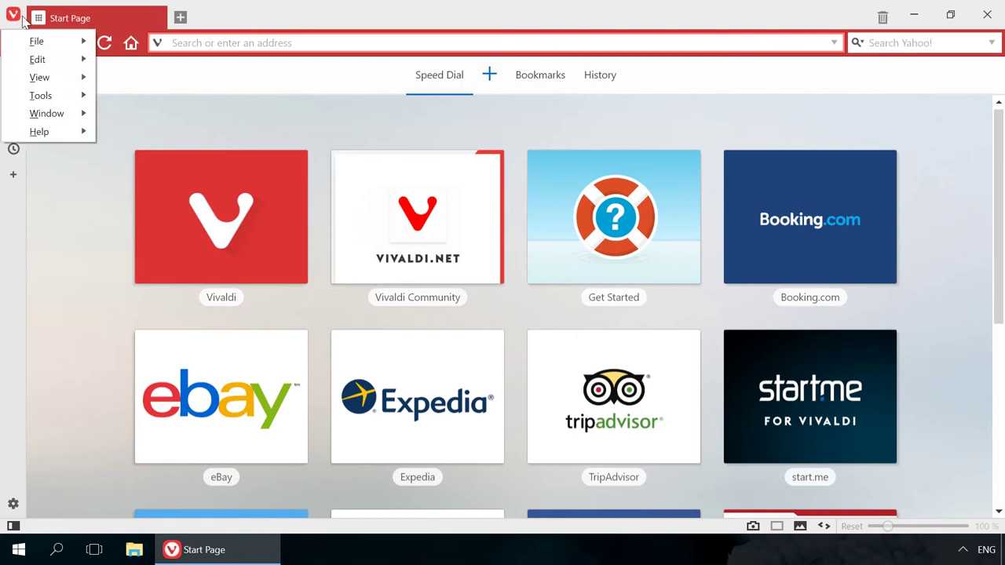
mouse_move(39, 96)
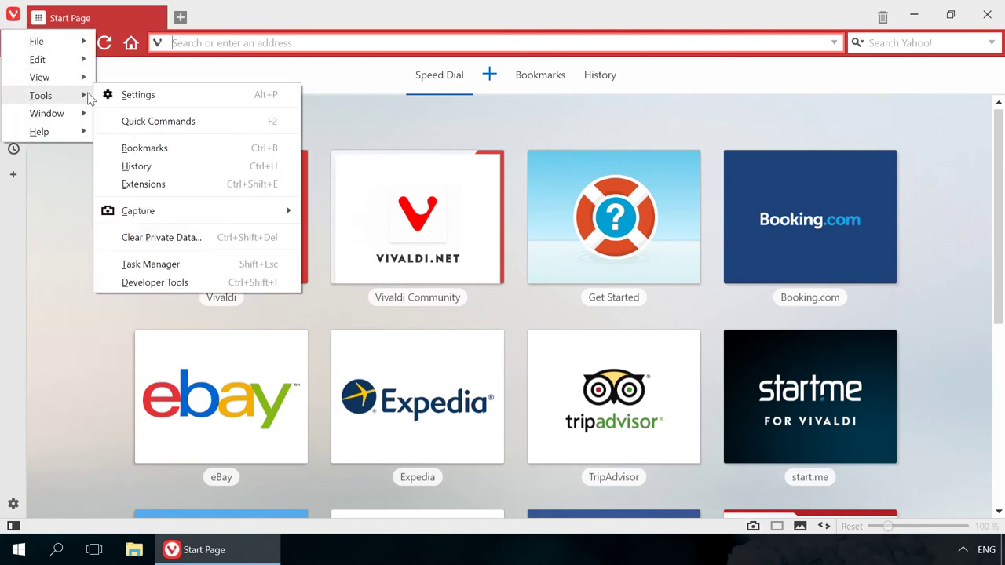
left_click(159, 184)
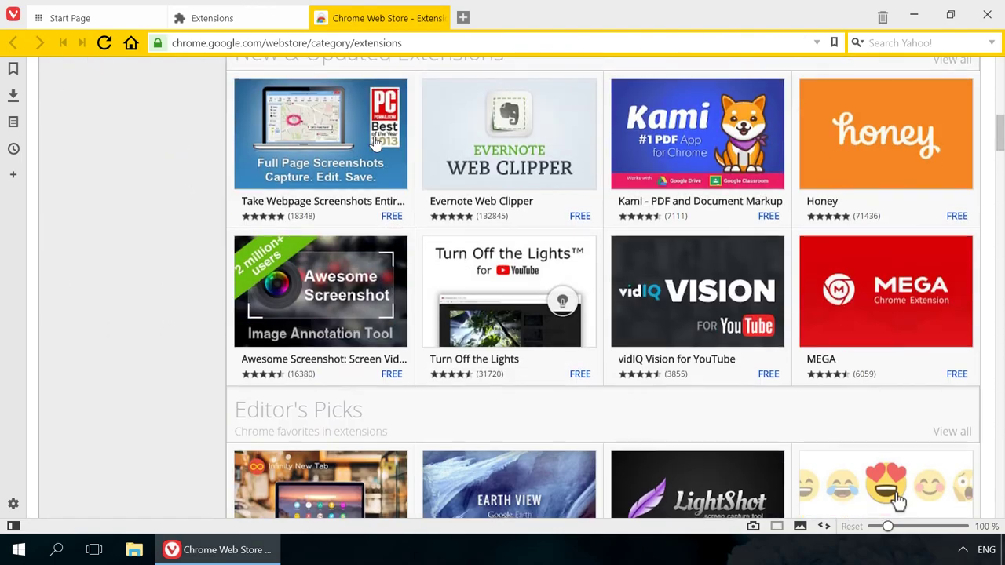
scroll(377, 143, "up", 6)
scroll(375, 144, "up", 5)
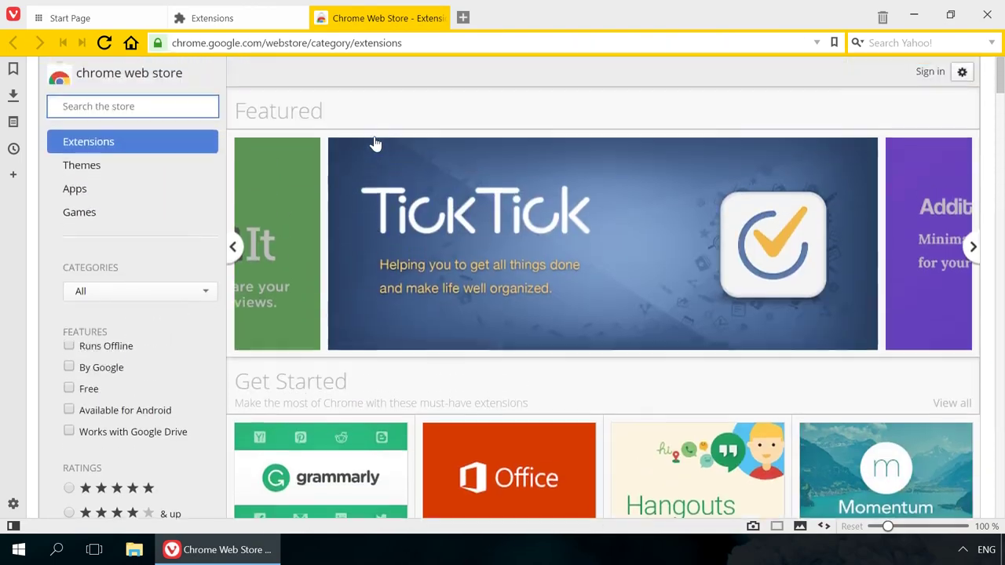
- Open the browser's Task Manager, look over the running processes and close it
left_click(17, 15)
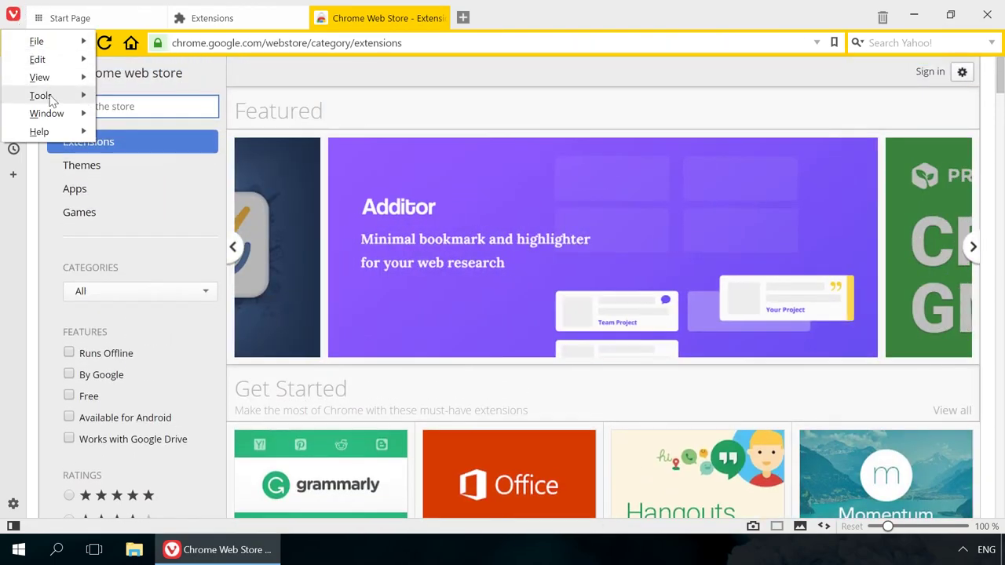
mouse_move(41, 95)
left_click(165, 264)
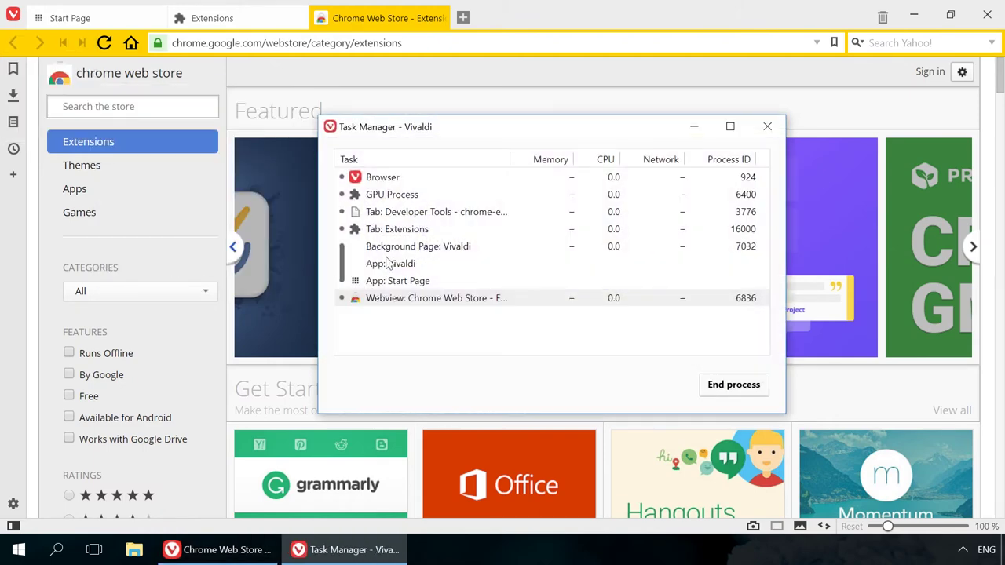
left_click(767, 127)
- Open the Developer Tools for the Chrome Web Store page, look through the body element's styles and close them
left_click(13, 15)
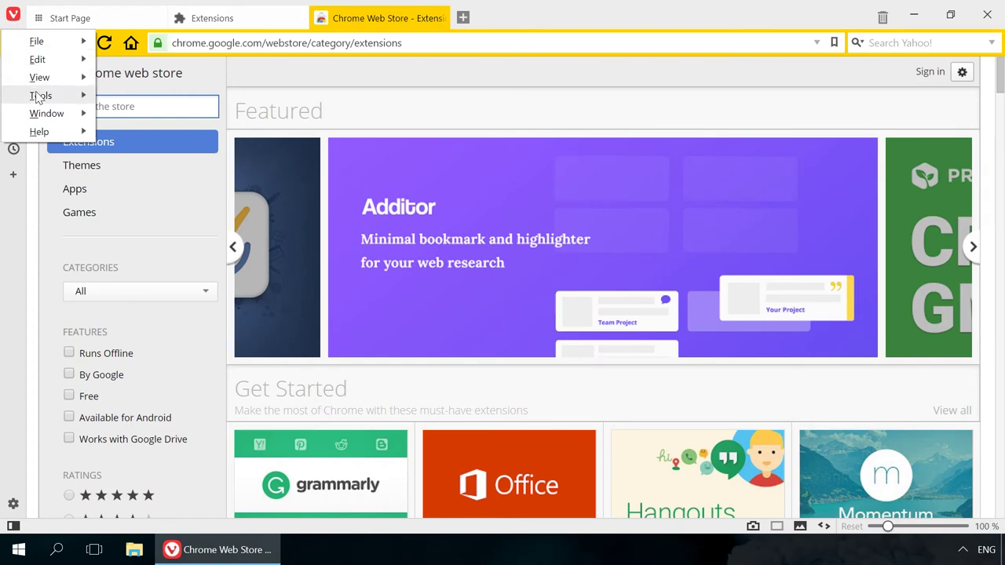
mouse_move(39, 96)
left_click(179, 285)
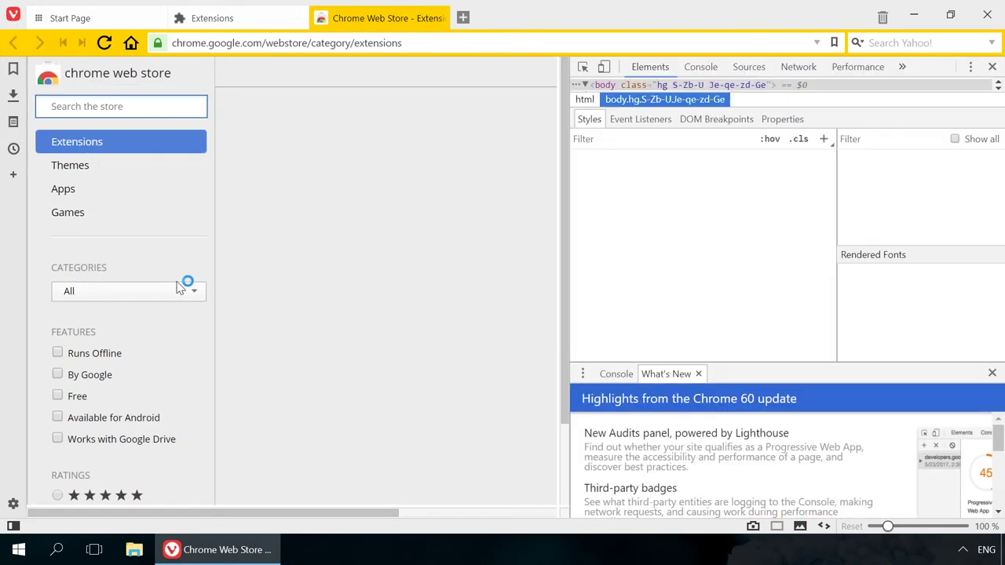
scroll(684, 273, "down", 5)
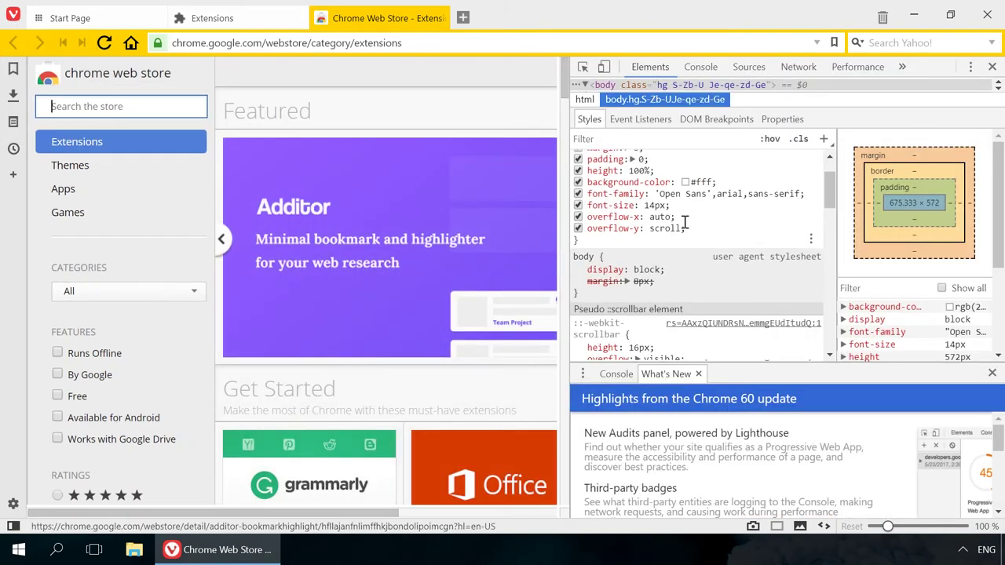
left_click(992, 67)
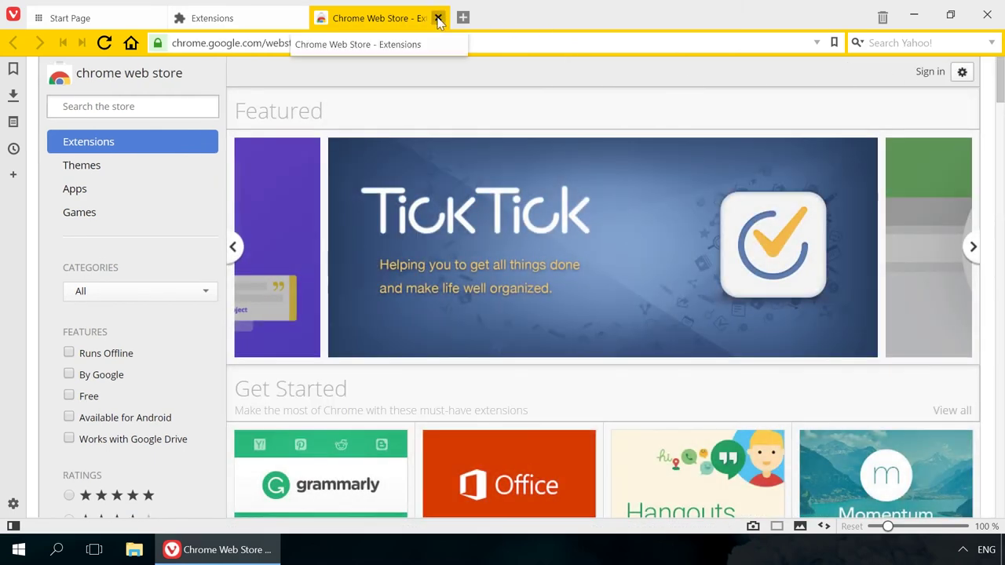
- Close the Chrome Web Store and Extensions tabs, and view the Bookmarks and History side panels
left_click(438, 18)
left_click(294, 18)
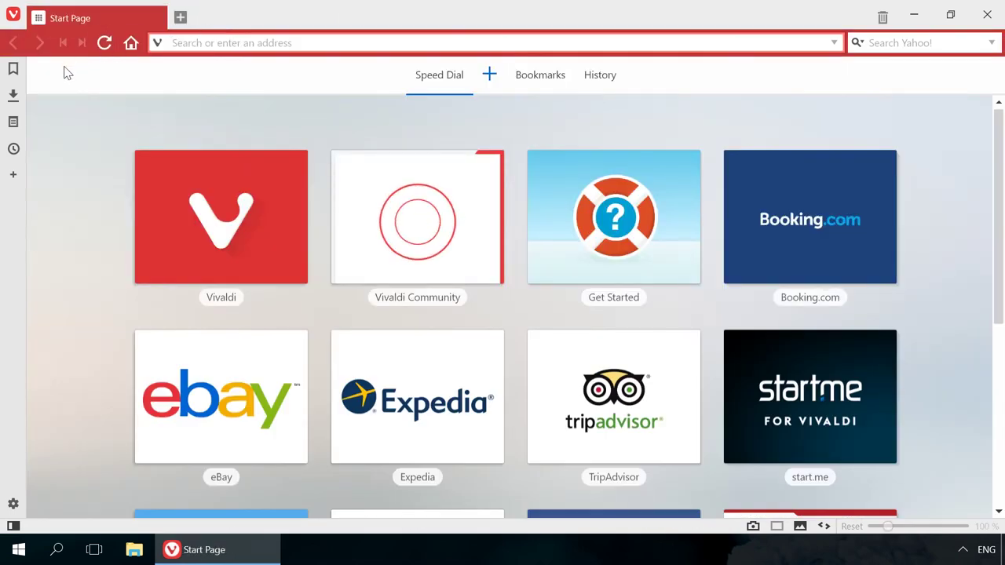
left_click(14, 71)
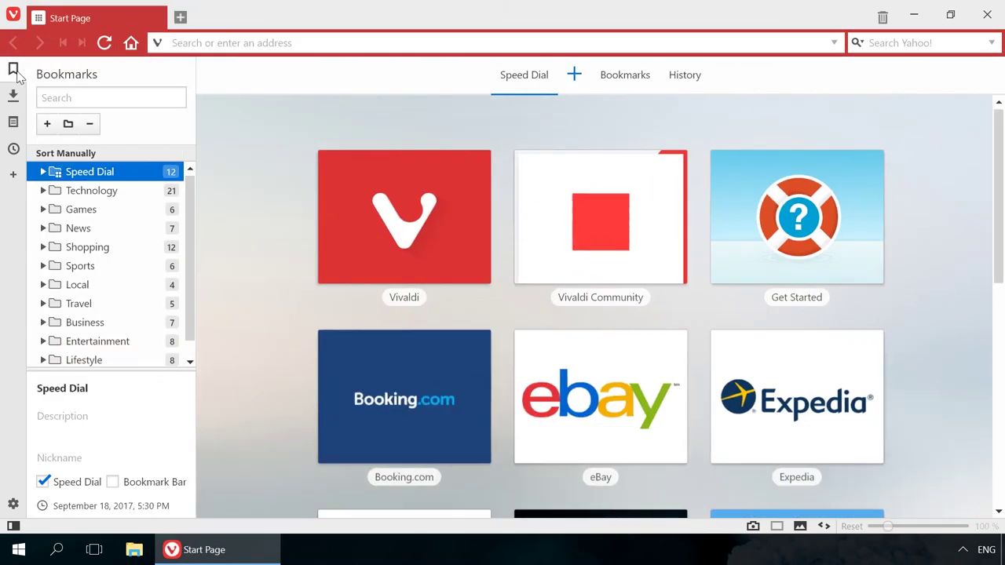
left_click(13, 71)
left_click(14, 148)
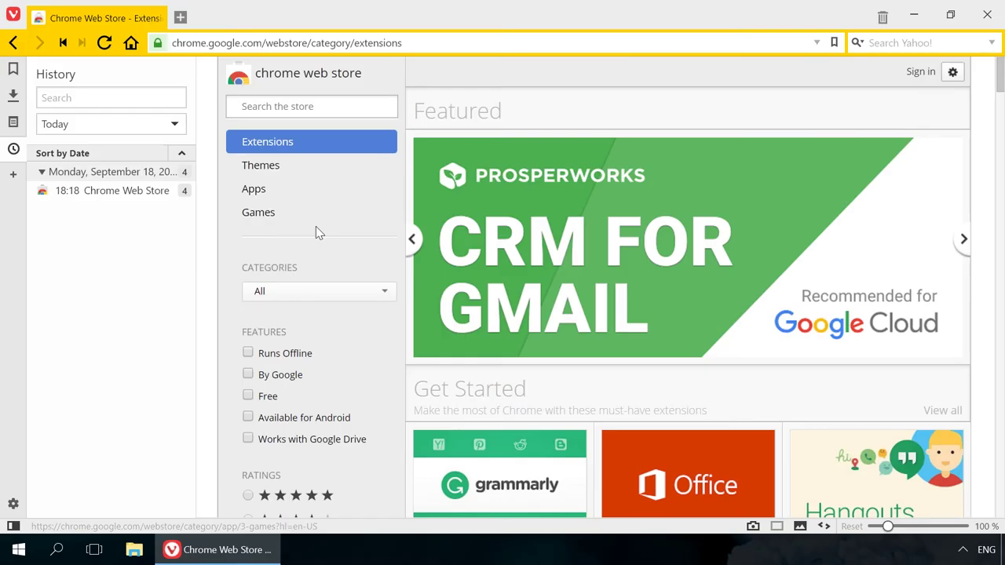
- View the Quick Commands list and close the extra browser window opened on the Start Page
key("F2")
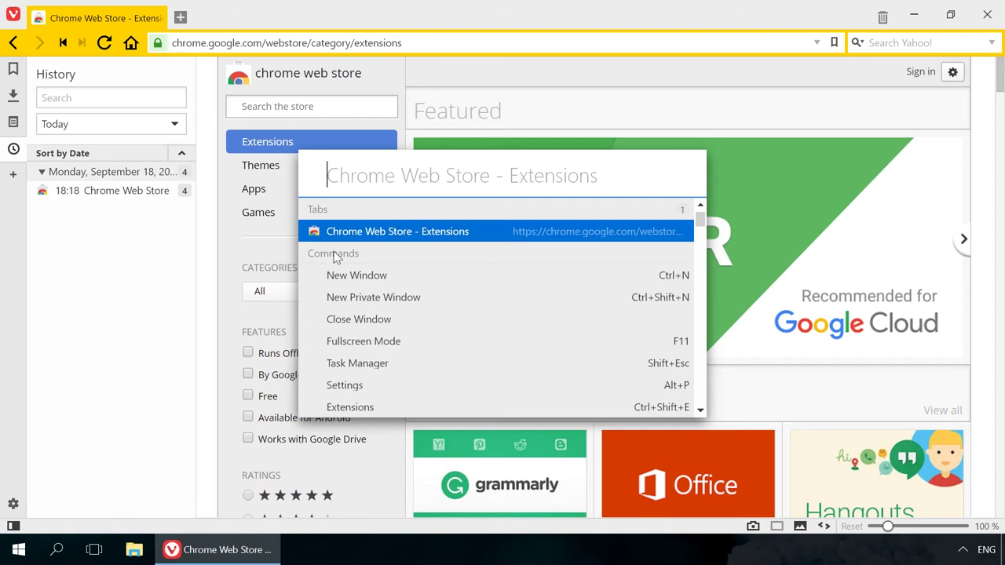
key("Escape")
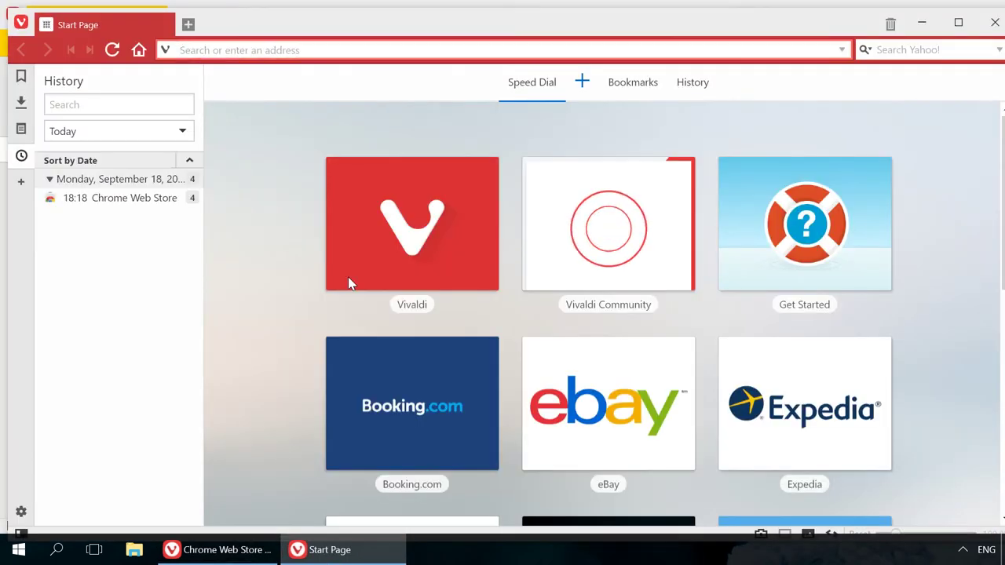
left_click(995, 22)
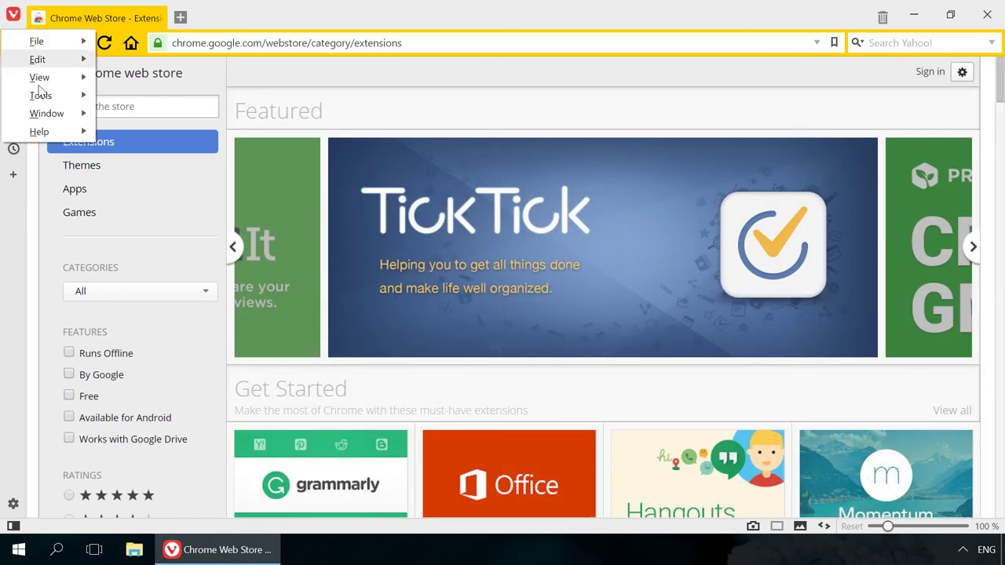
- Open Vivaldi's settings with all sections displayed and look through the theme and background image options down to Tabs
mouse_move(53, 98)
left_click(138, 95)
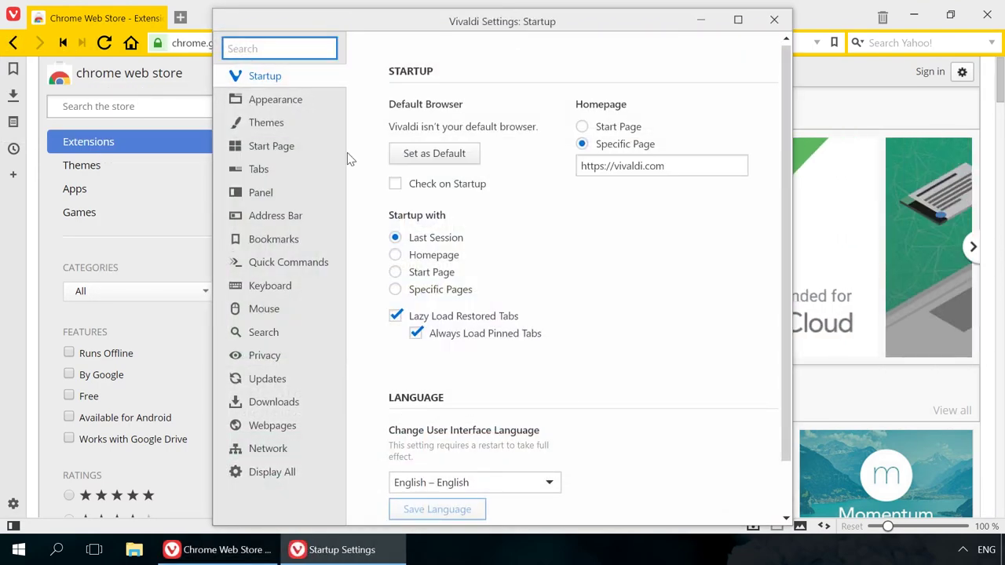
left_click(267, 475)
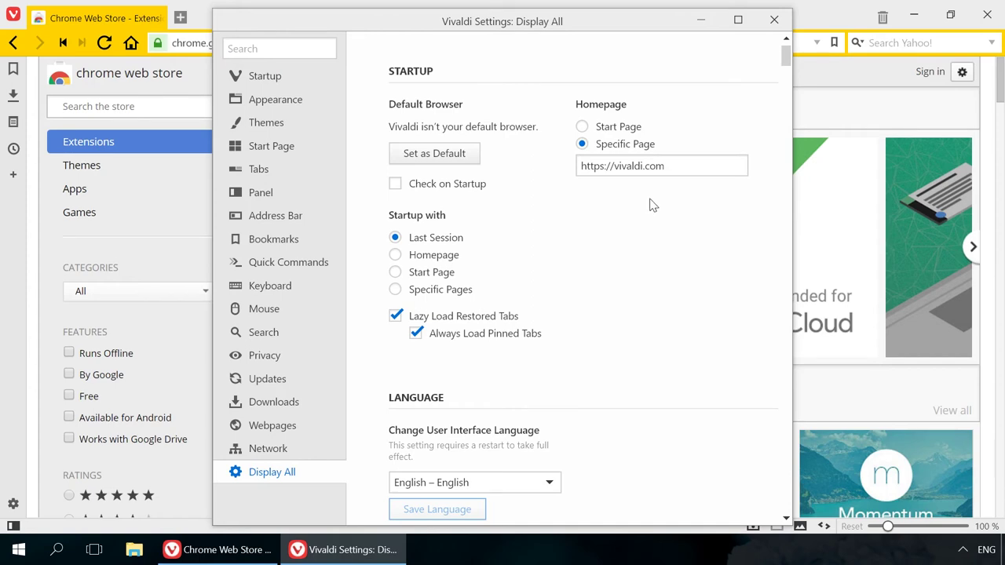
scroll(650, 205, "down", 12)
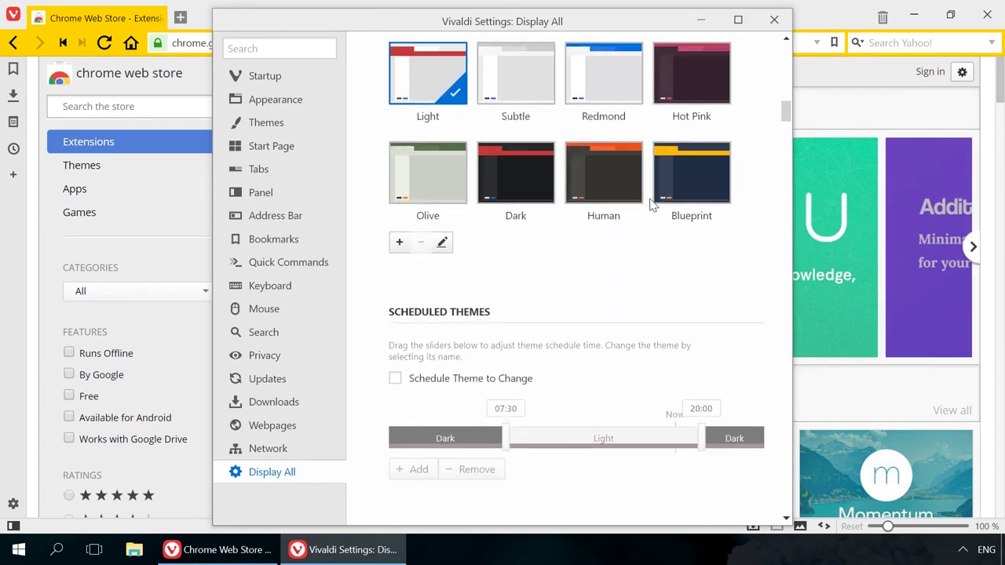
scroll(650, 205, "down", 10)
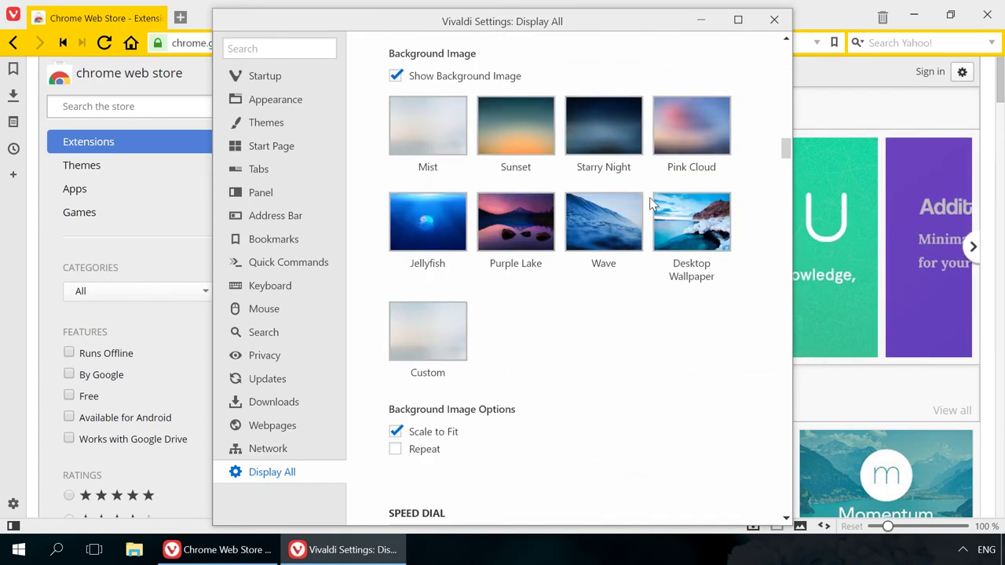
scroll(650, 205, "down", 4)
- Try the Left, Right and Bottom tab bar positions, return the tab bar to Top and close the settings
left_click(519, 197)
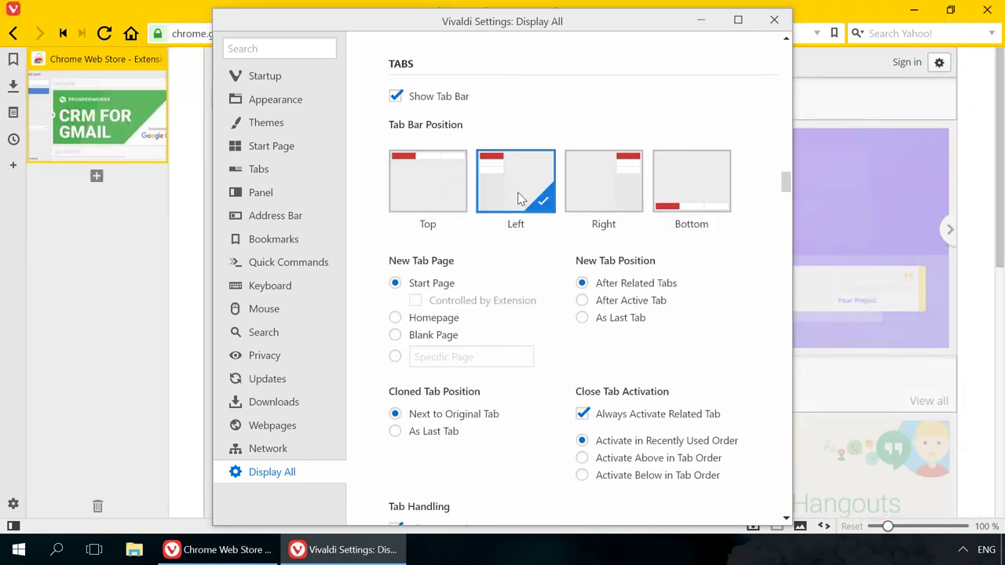
left_click(617, 194)
left_click(682, 189)
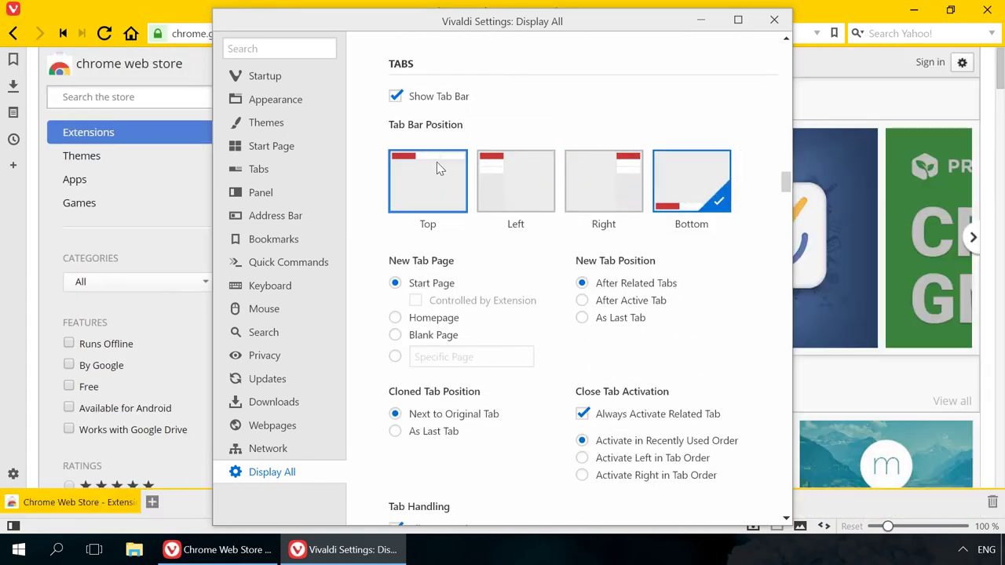
left_click(437, 165)
scroll(438, 168, "down", 6)
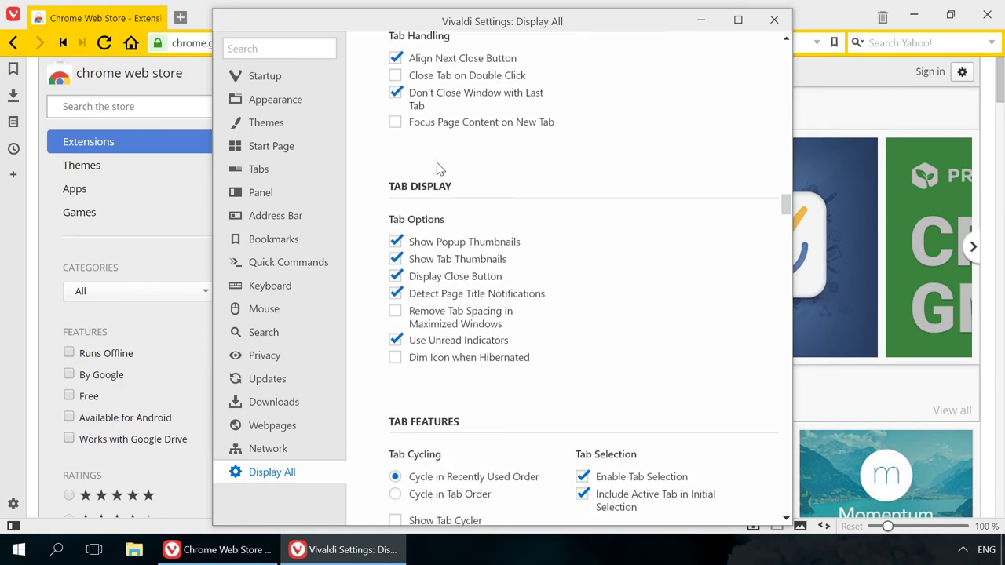
left_click(774, 19)
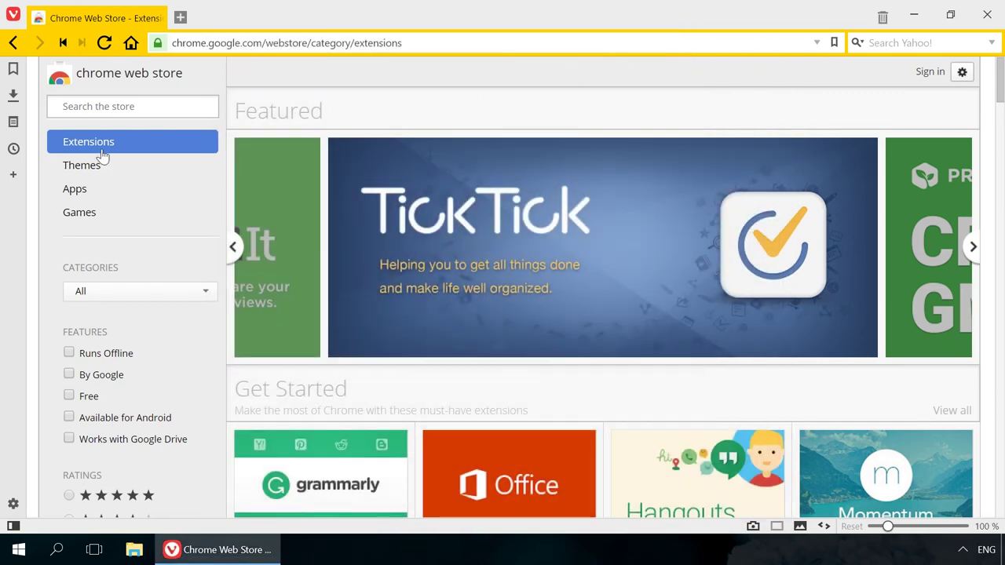
left_click(13, 179)
left_click(13, 179)
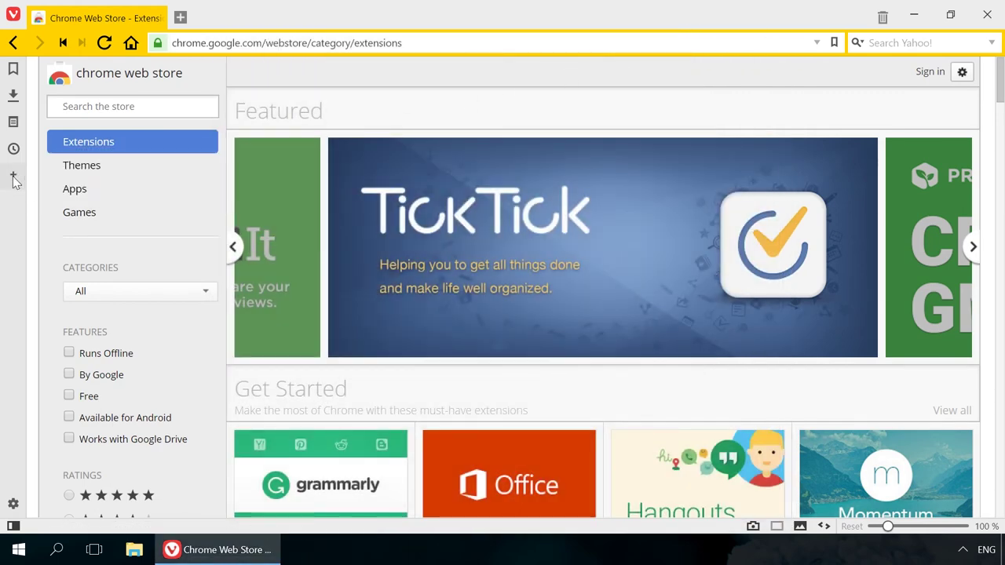
- Capture a selected area of the web page around the Featured banner as a PNG and close the Vivaldi Captures folder
left_click(754, 526)
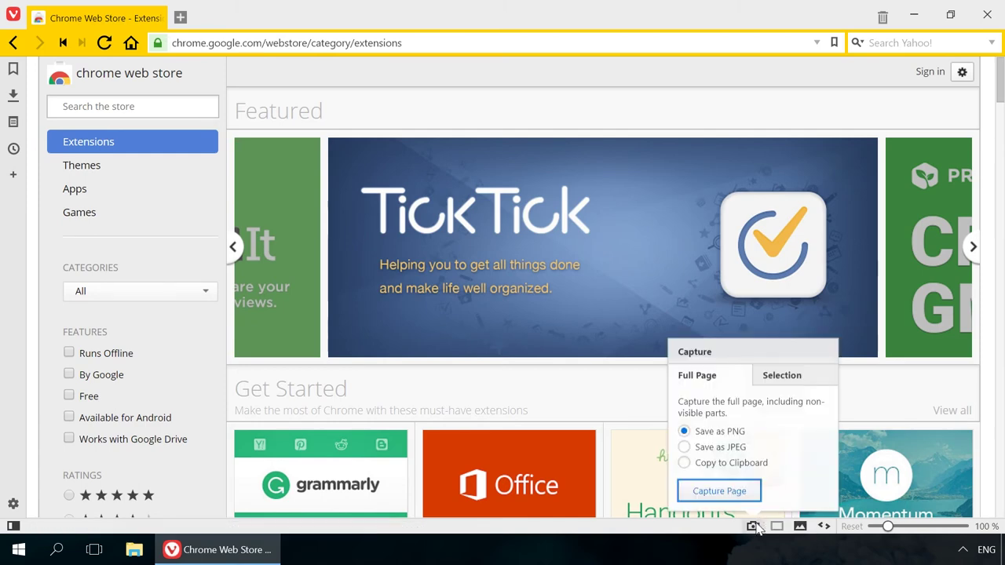
left_click(773, 376)
left_click(720, 491)
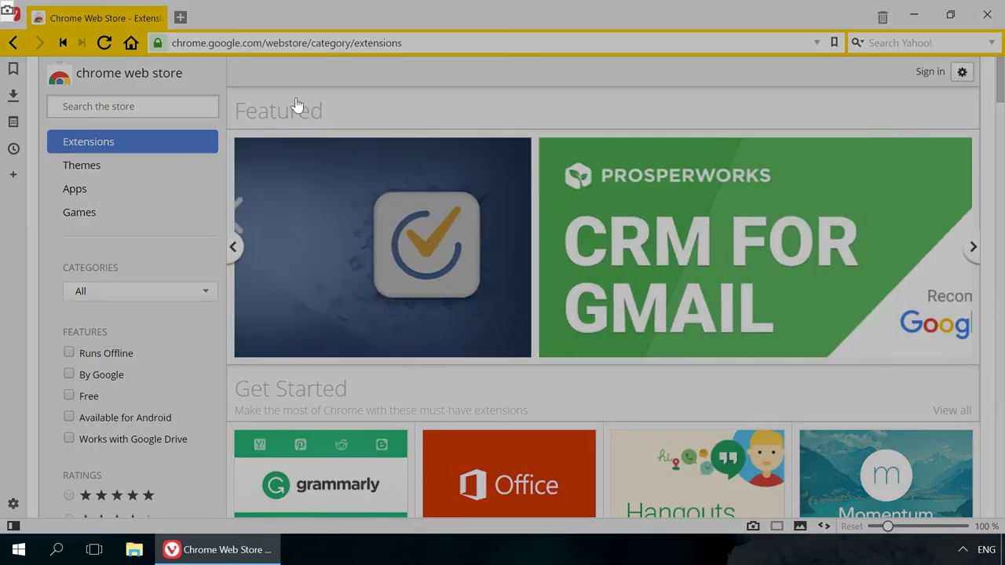
left_click_drag(296, 98, 517, 240)
left_click_drag(665, 417, 726, 478)
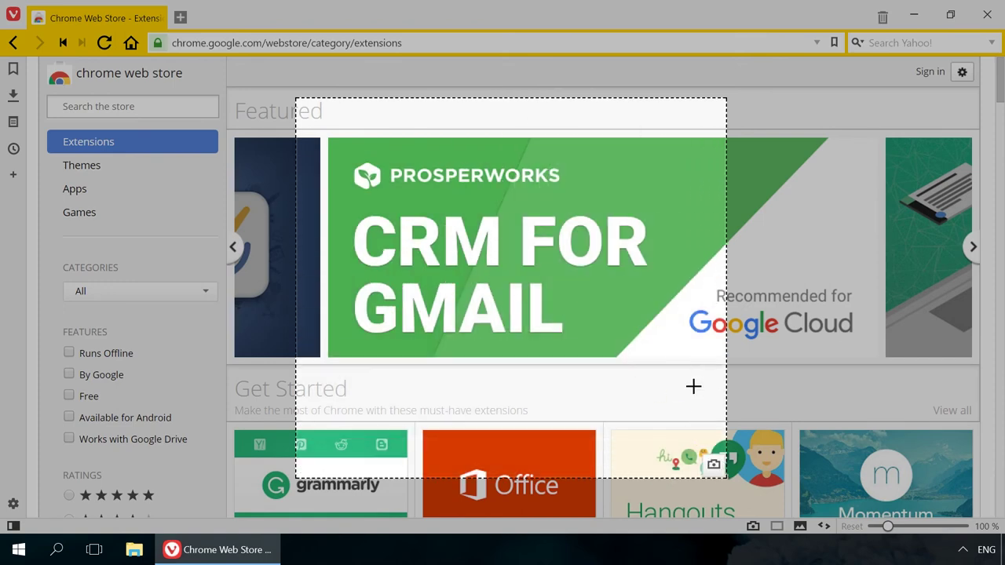
left_click(714, 464)
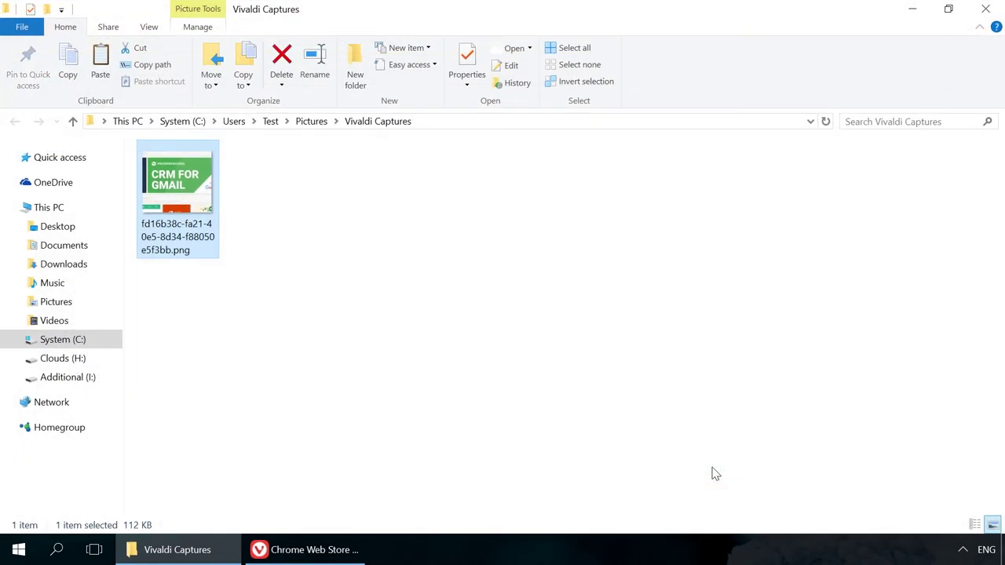
left_click(986, 8)
mouse_move(628, 216)
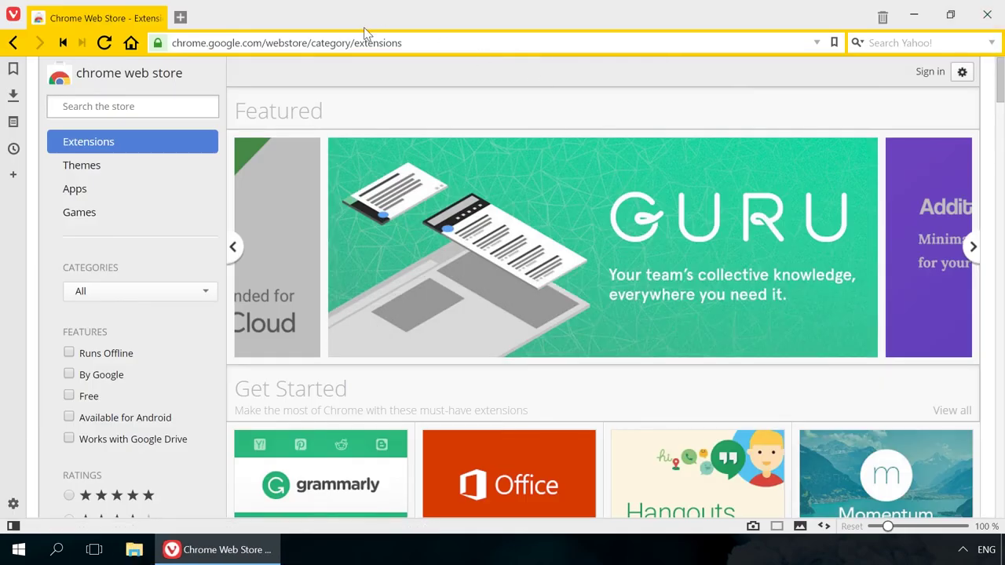
left_click(181, 17)
left_click(155, 17)
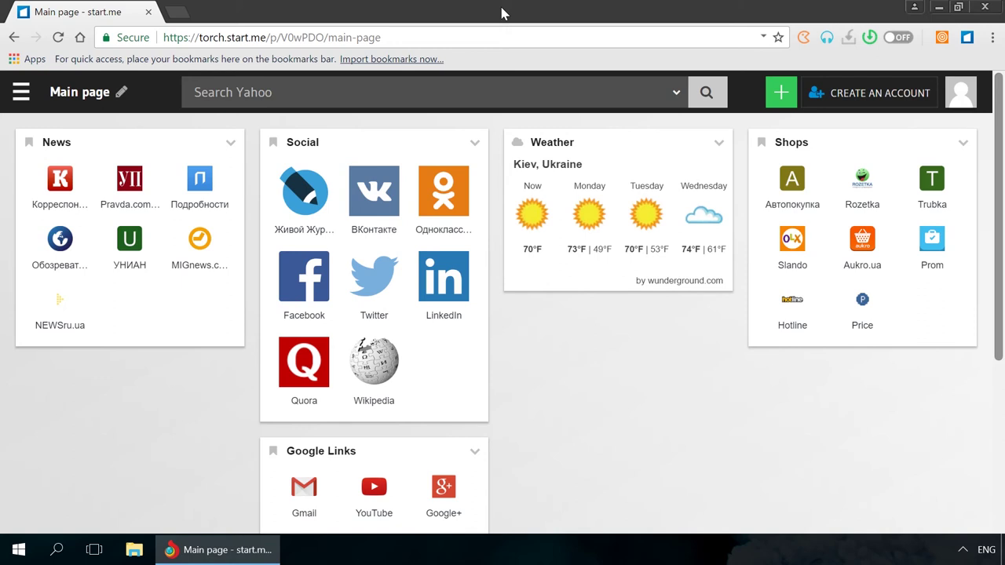
- In Torch, open Torch Music, play Kendrick Lamar's DAMN. from the trending albums and close the music page
left_click(823, 38)
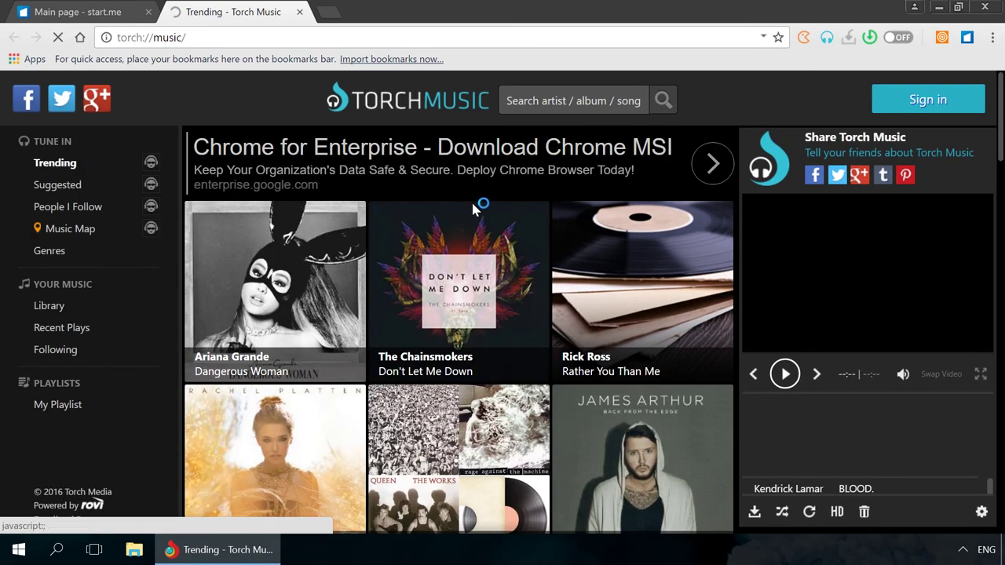
scroll(472, 206, "down", 3)
scroll(472, 209, "down", 10)
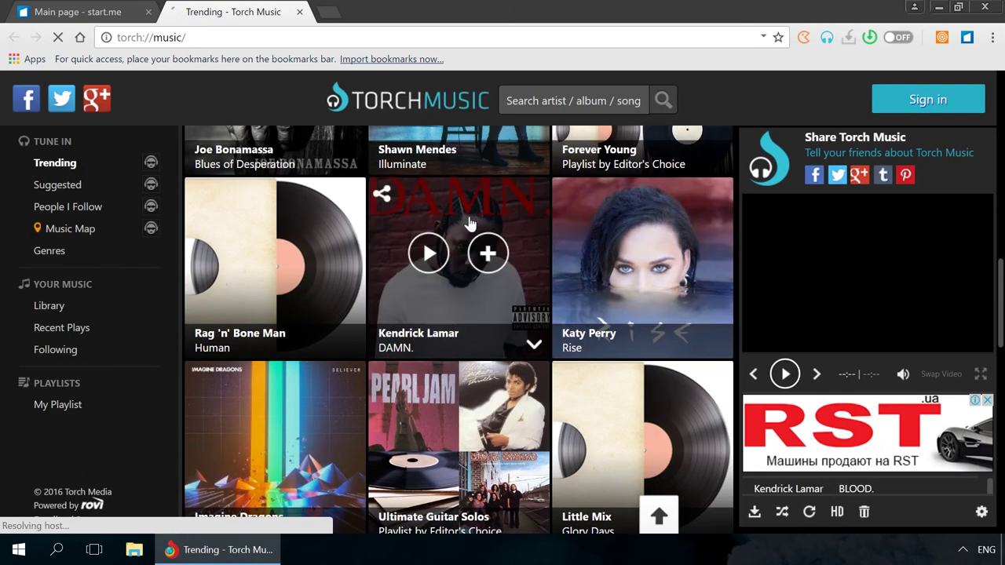
left_click(431, 251)
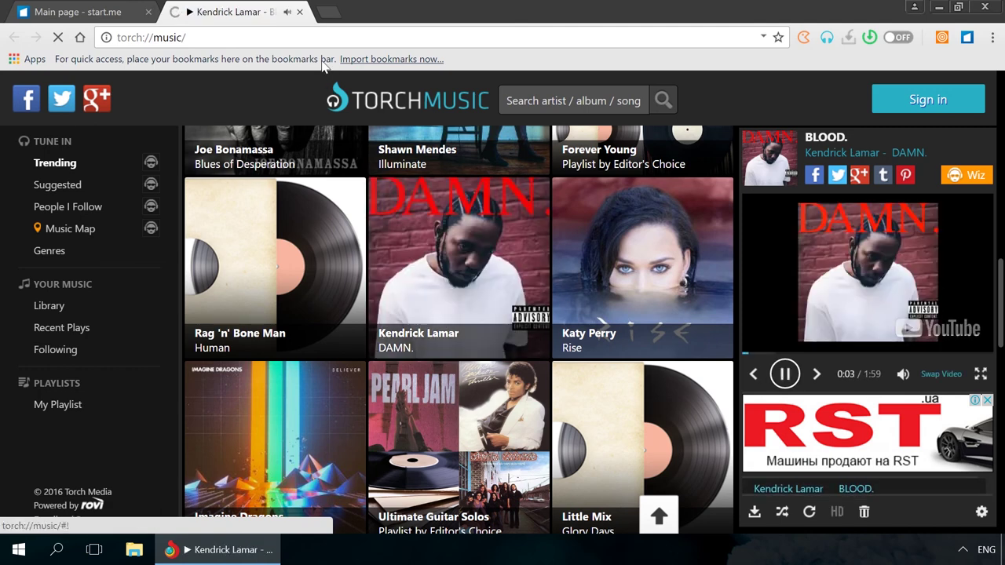
left_click(300, 12)
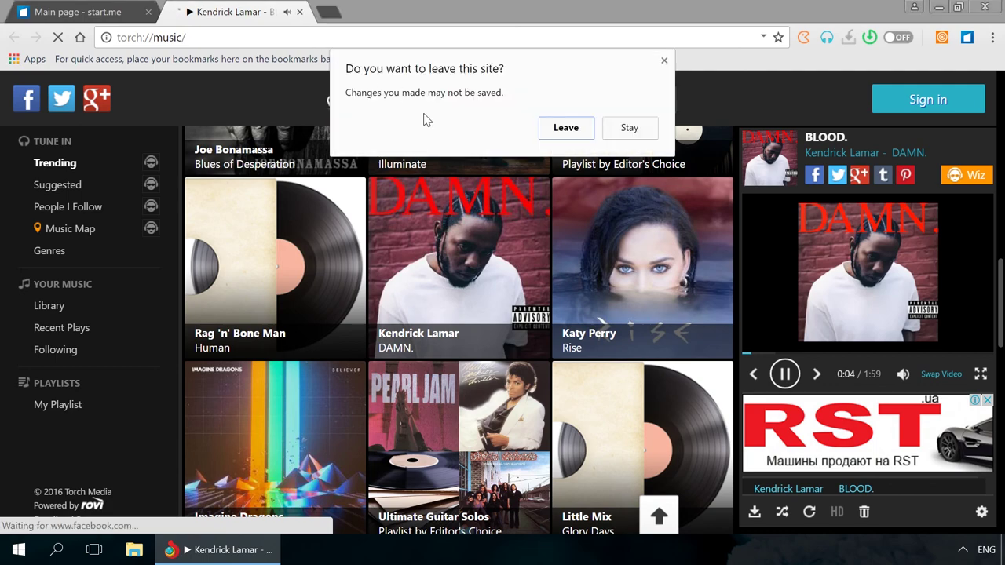
left_click(565, 128)
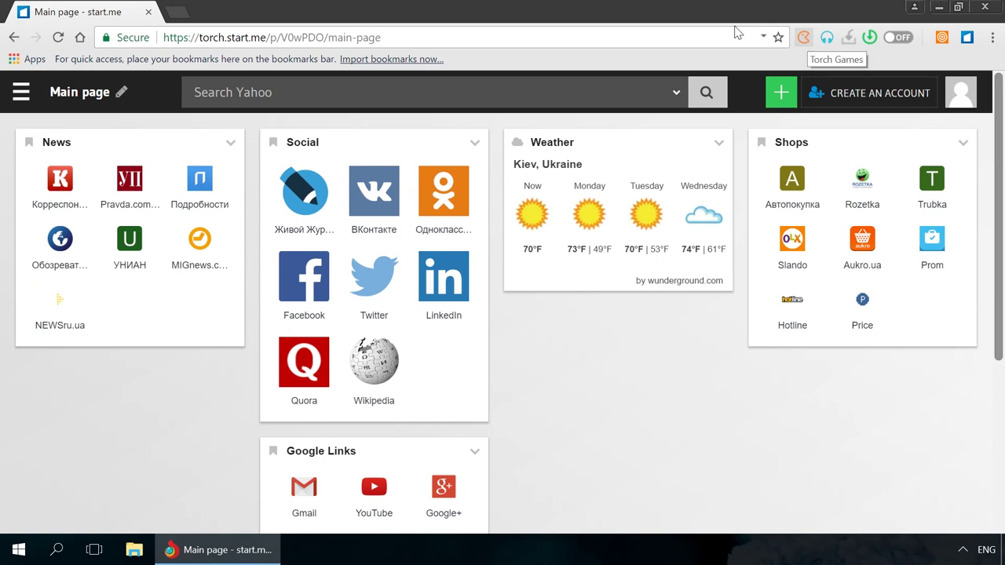
- Open hetmanrecovery.com in a new tab and go to the site's Blog page
left_click(177, 16)
type("hetmanrecovery.com")
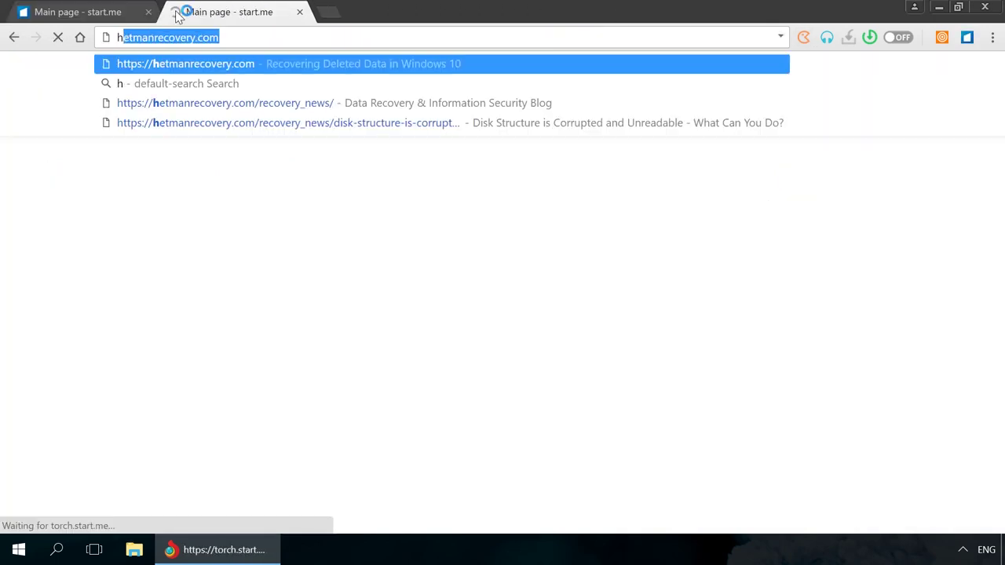
key("Return")
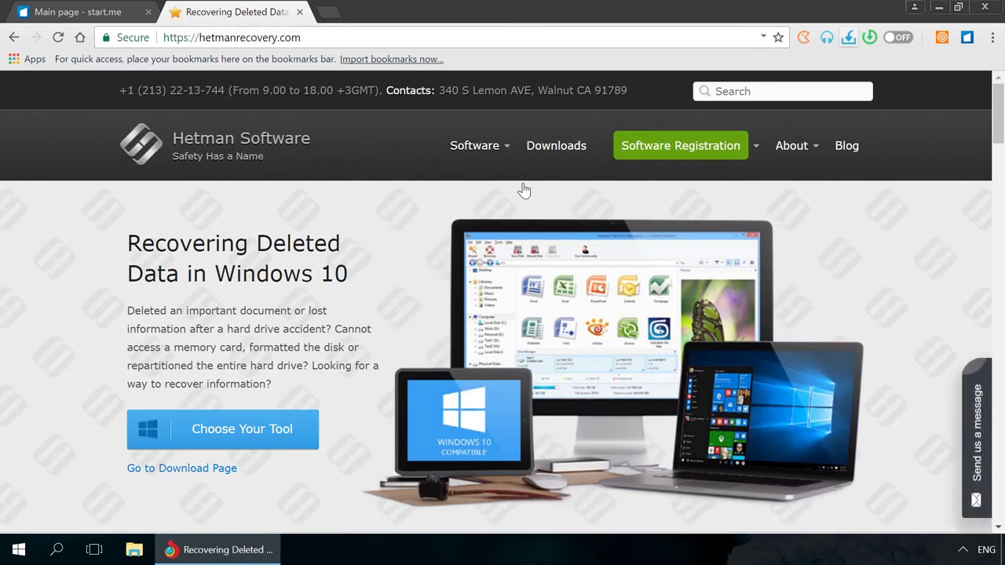
left_click(848, 146)
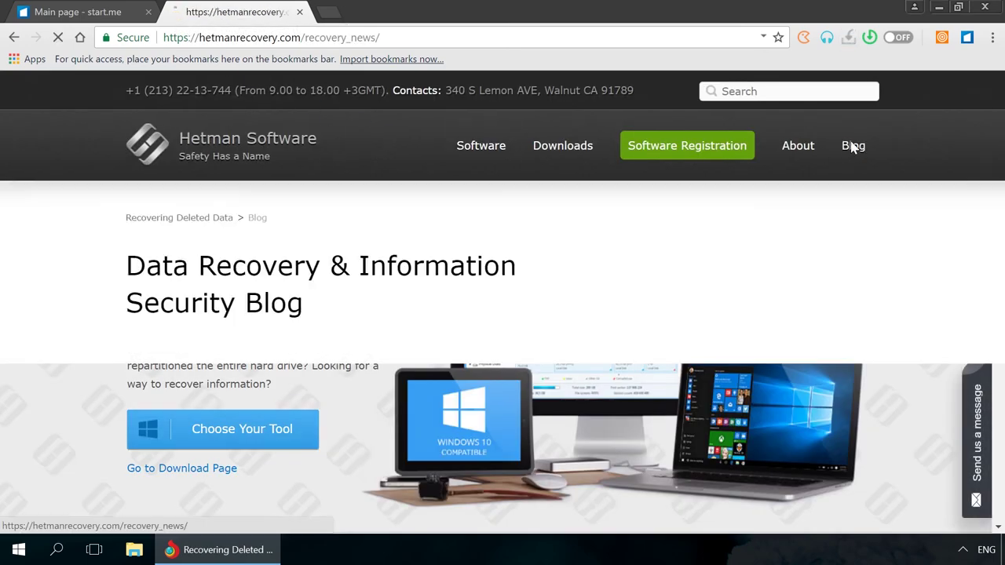
- Open the "Disk Structure is Corrupted and Unreadable" blog article, bring up the MP3 save dialog for its media and cancel it
scroll(423, 231, "down", 4)
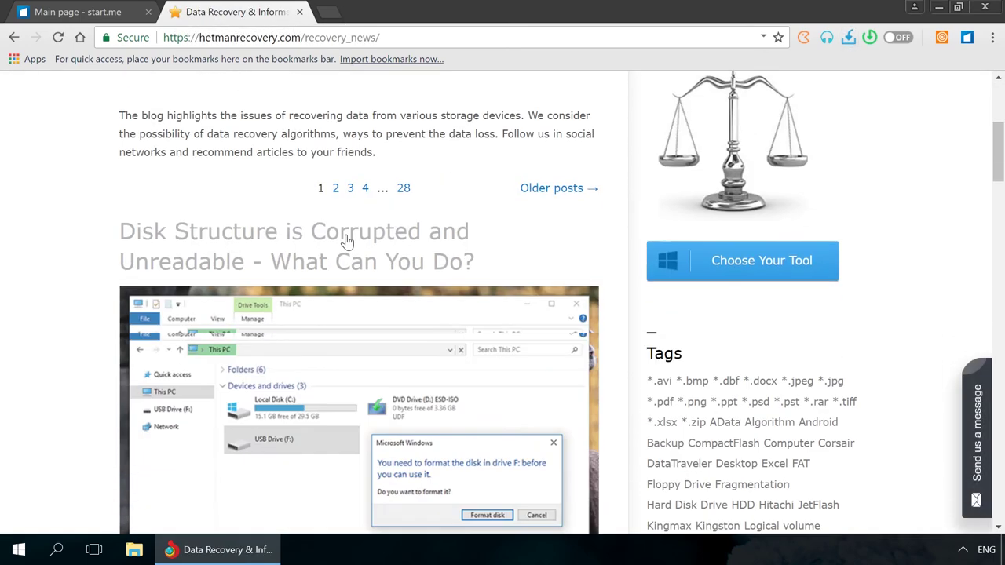
left_click(306, 227)
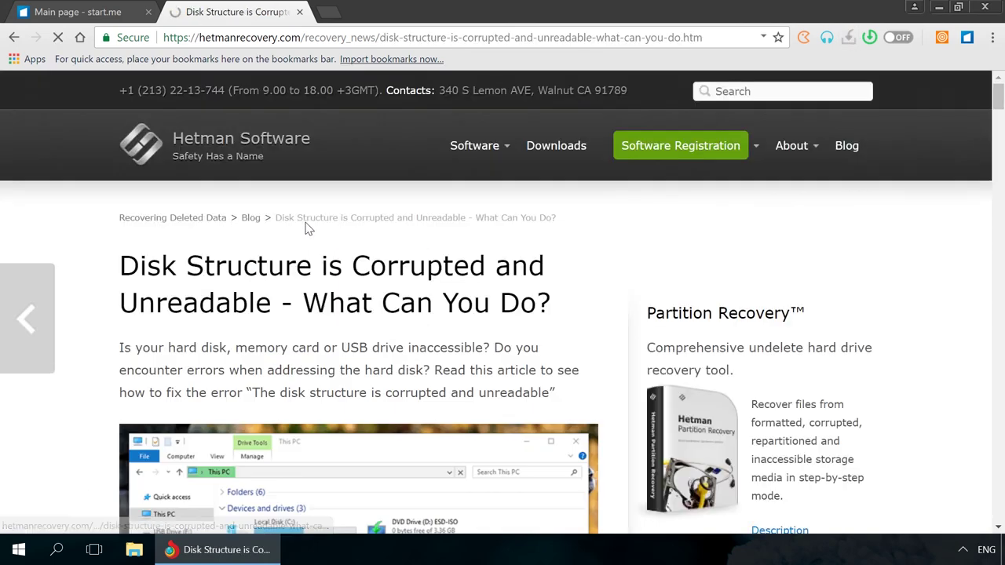
scroll(585, 180, "down", 4)
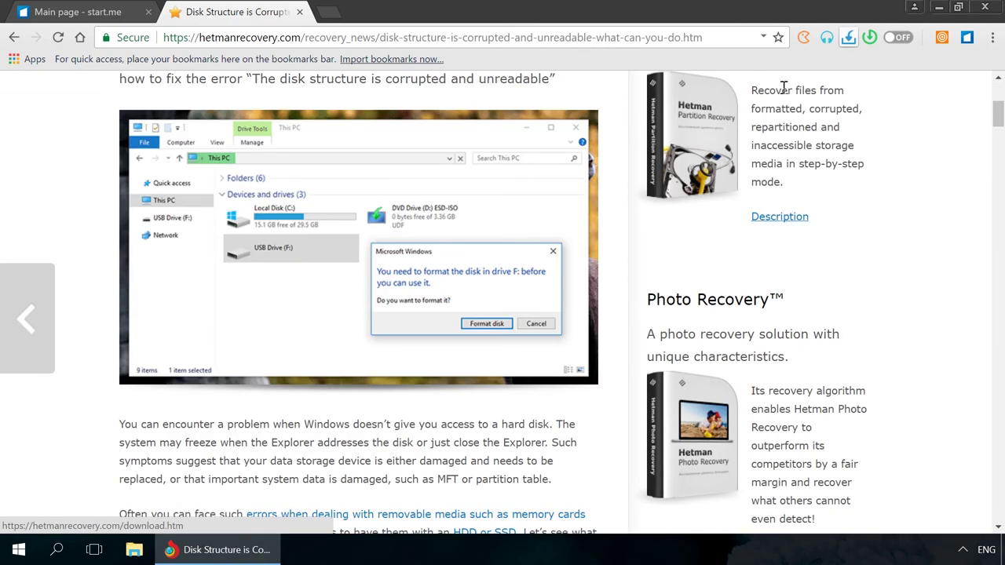
left_click(848, 39)
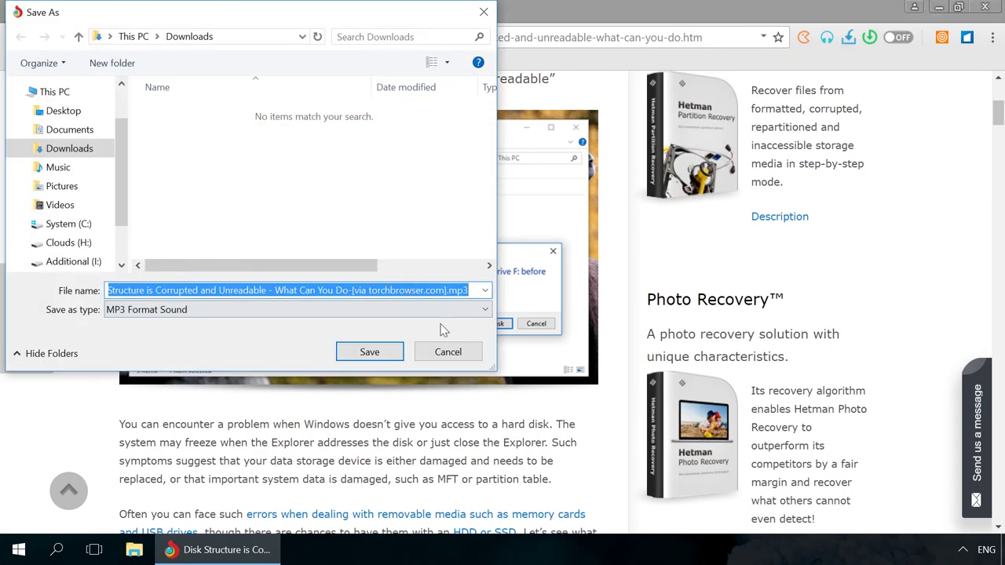
left_click(447, 352)
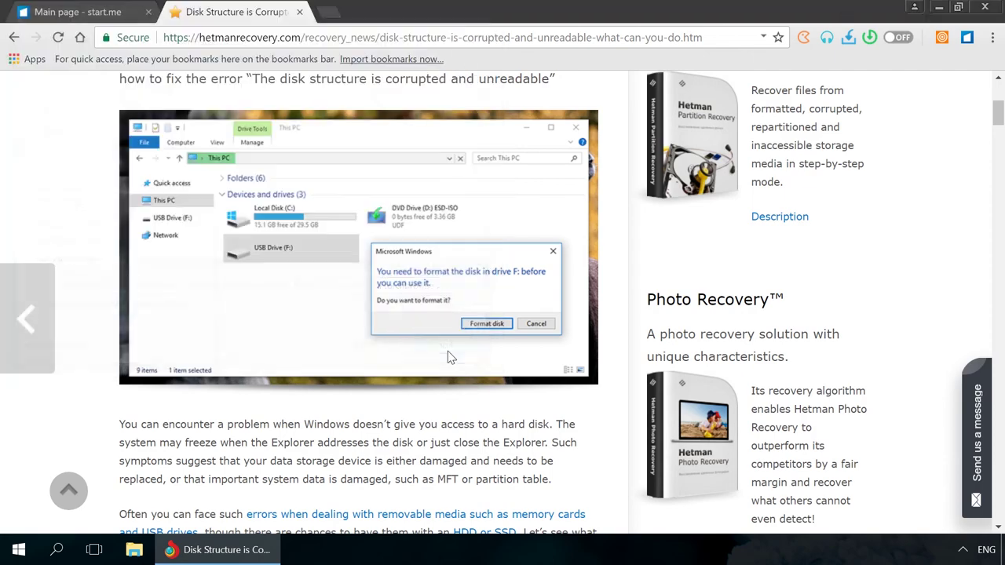
- Switch the browser's OFF toggle to ON, open Torch Torrent and dismiss its introduction
scroll(345, 329, "down", 6)
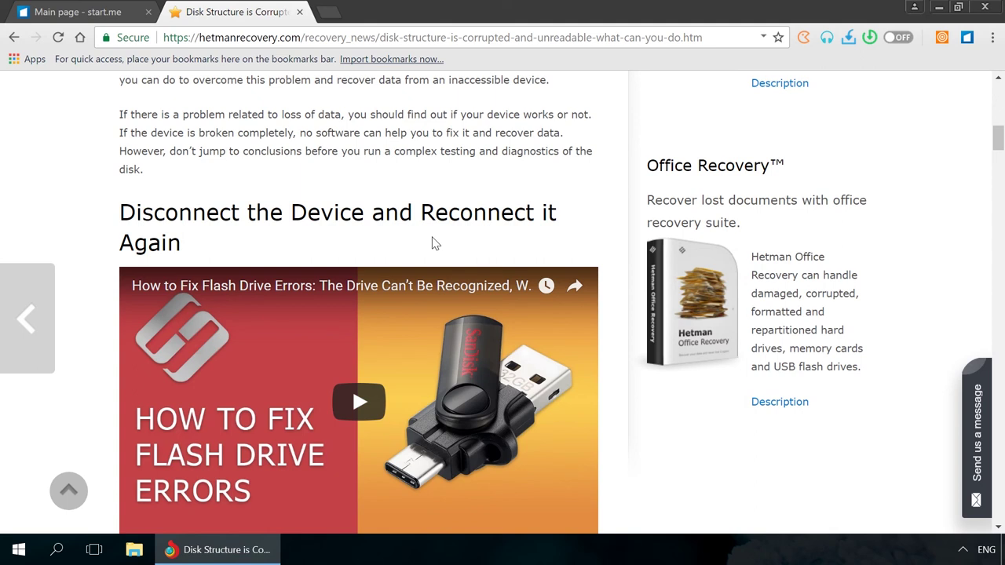
left_click(905, 39)
left_click(870, 38)
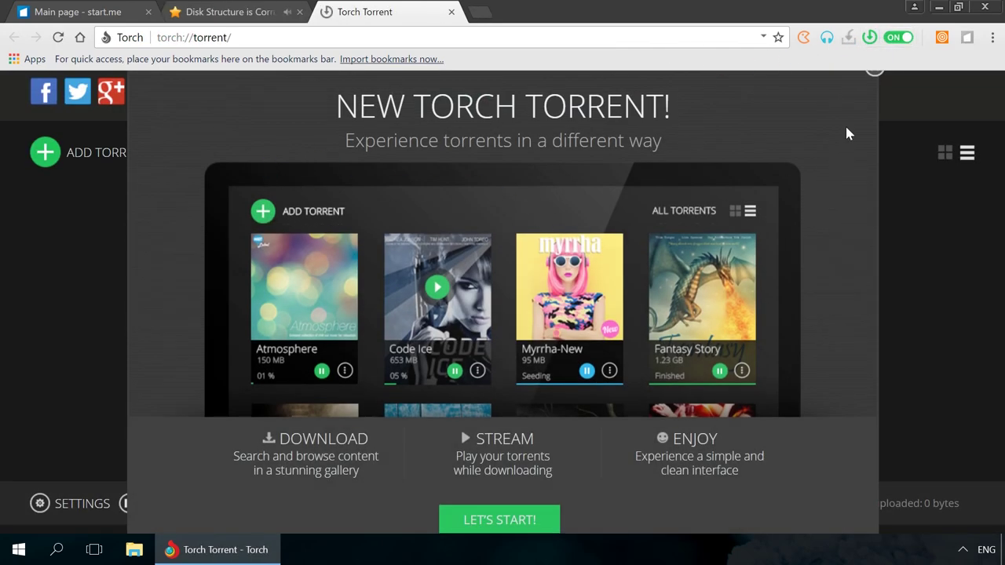
left_click(873, 70)
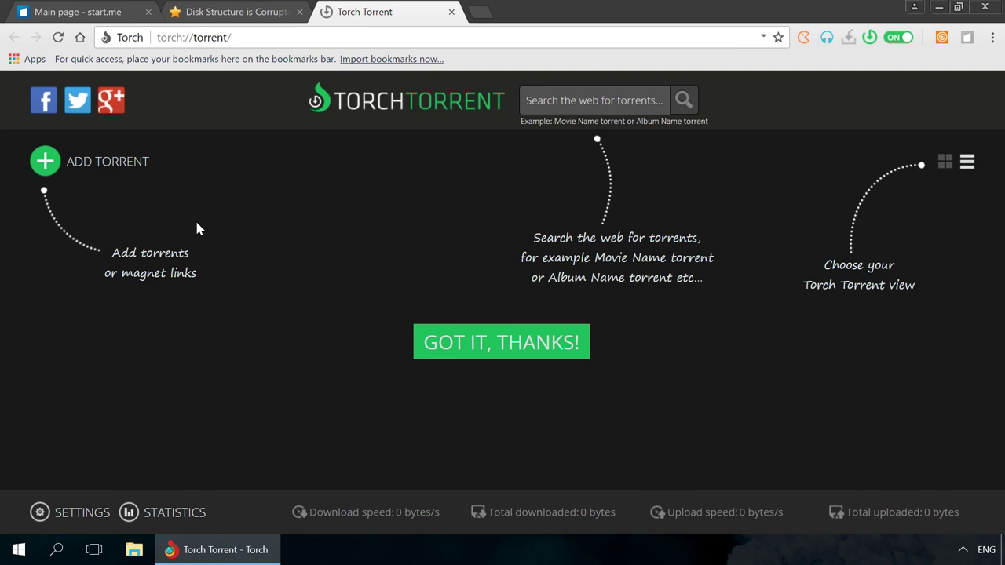
- View the start.me main page and return to the beginning of the Disk Structure article
left_click(82, 12)
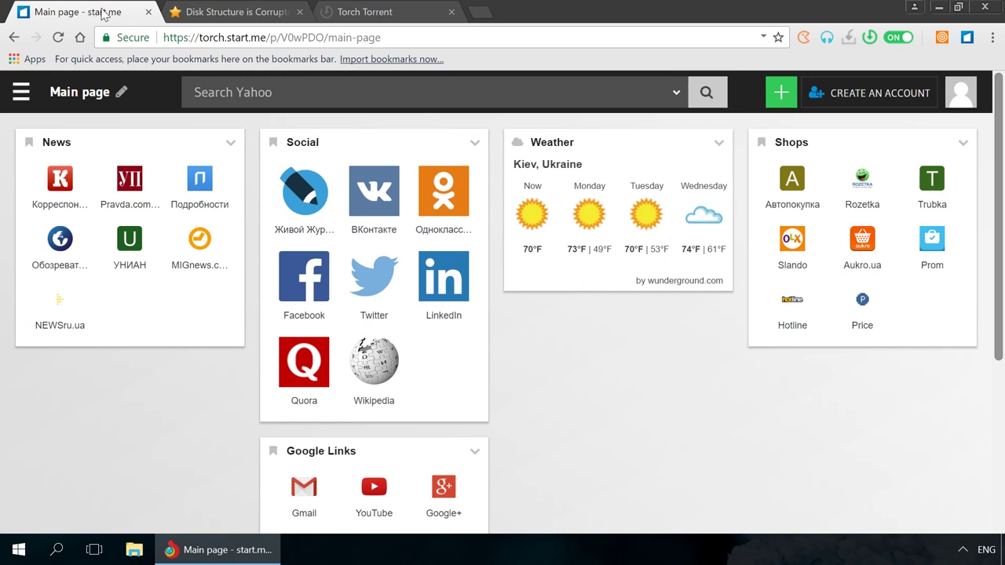
left_click(209, 12)
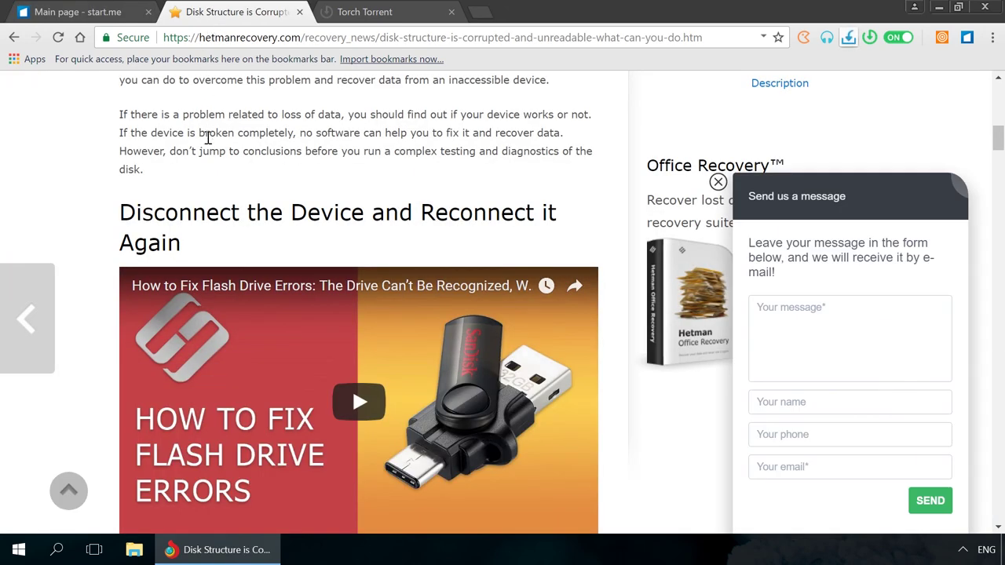
scroll(208, 138, "up", 10)
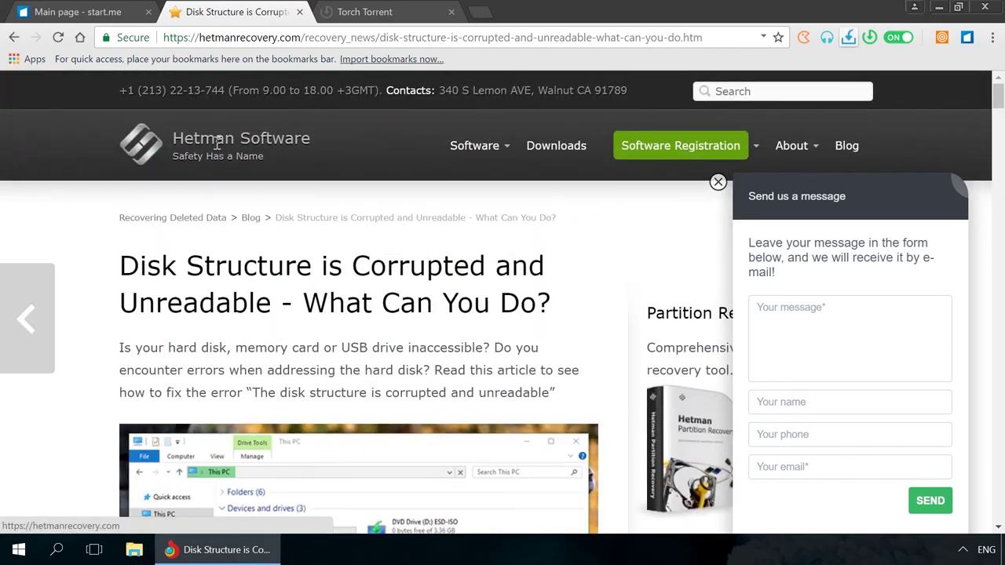